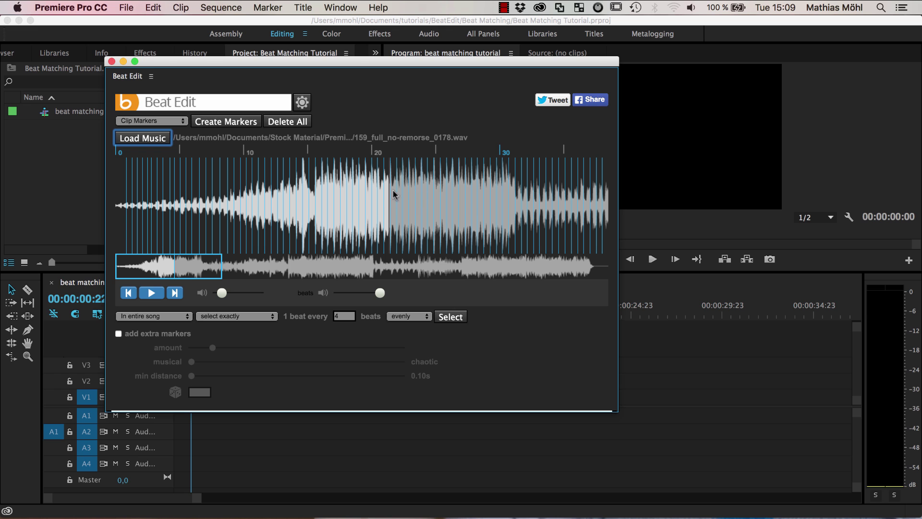
# Step: Play part of the loaded song with audible beat ticks to check the detected beats, and stop playback
pyautogui.click(152, 295)
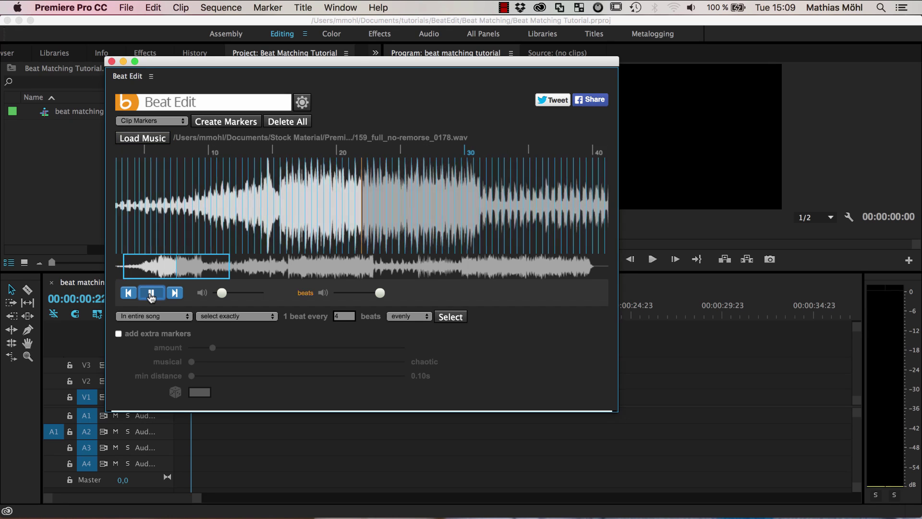
pyautogui.click(323, 292)
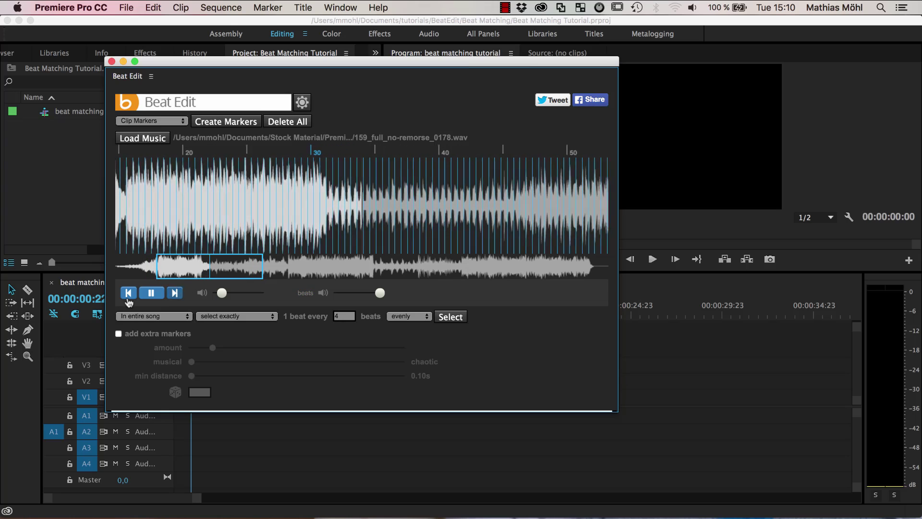
pyautogui.click(148, 294)
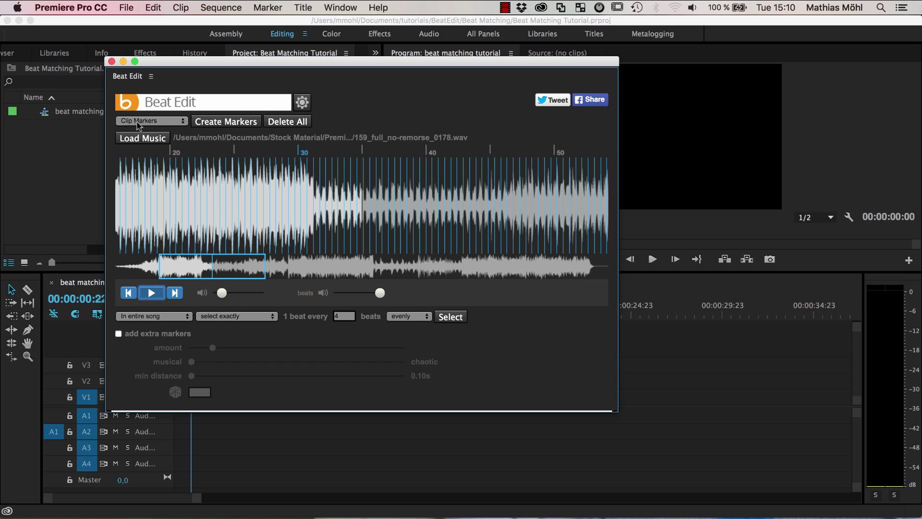
# Step: Create clip markers on the detected beats of 159_full_no-remorse_0178.wav and place the clip at the start of audio track A1
pyautogui.click(211, 122)
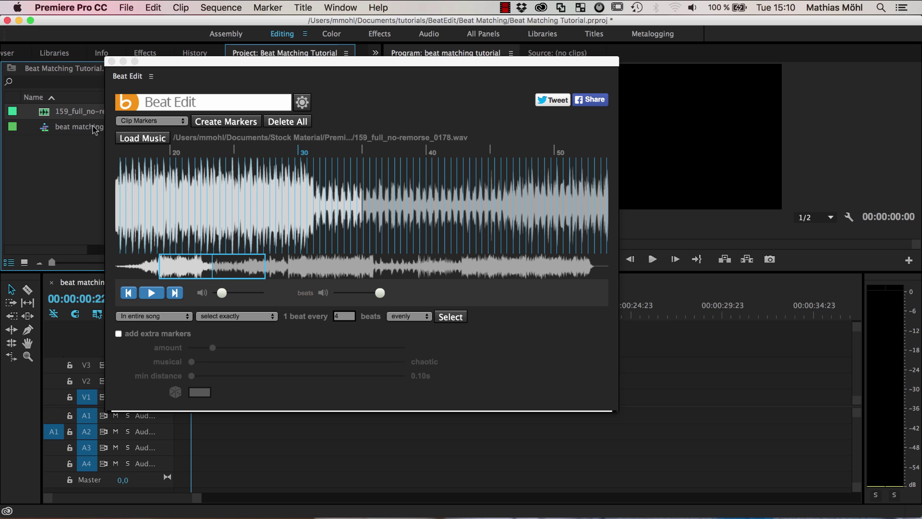
pyautogui.moveTo(162, 65); pyautogui.dragTo(349, 119)
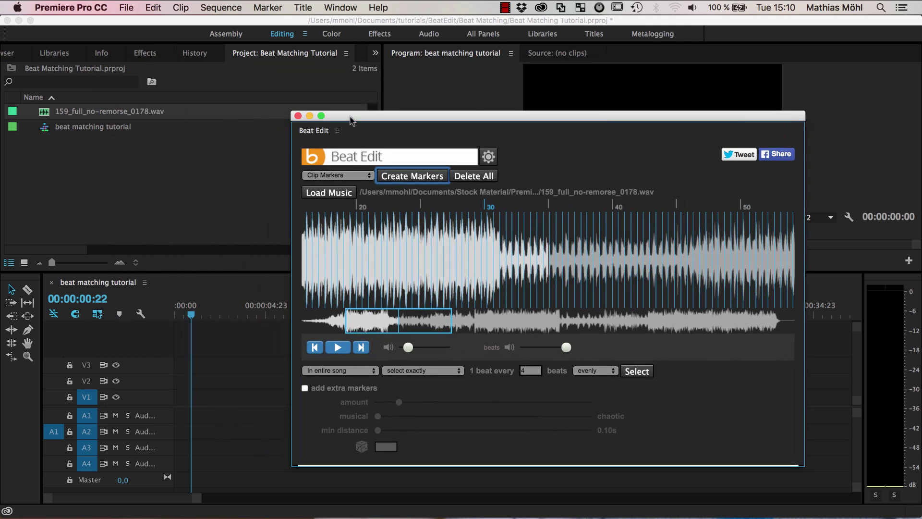
pyautogui.click(112, 113)
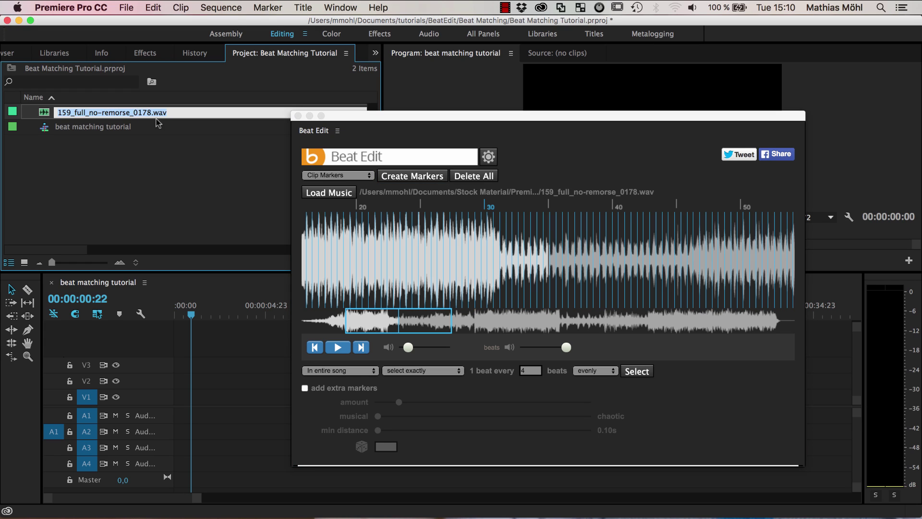
pyautogui.click(157, 135)
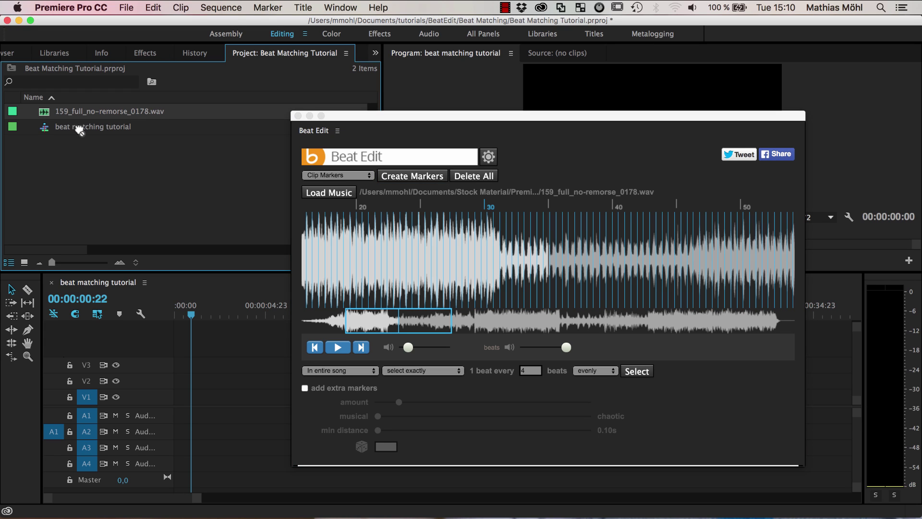
pyautogui.moveTo(78, 129); pyautogui.dragTo(178, 422)
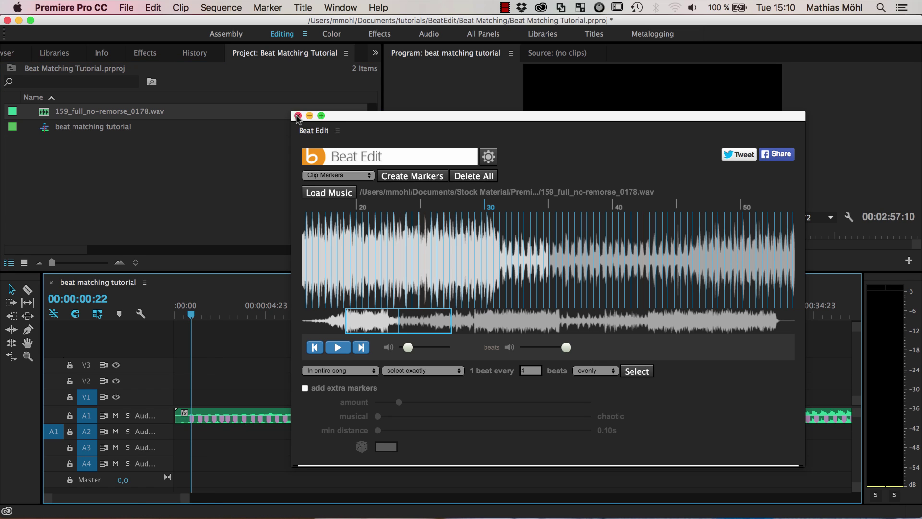
pyautogui.click(298, 116)
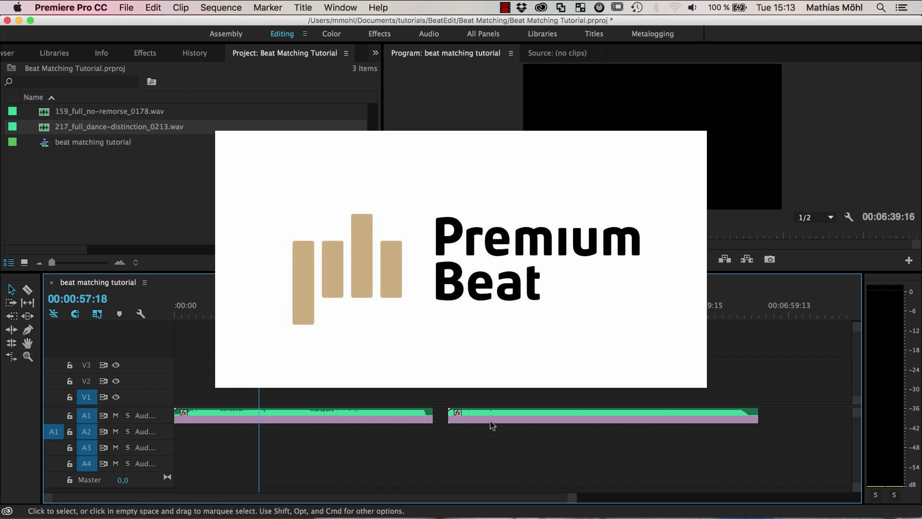
# Step: Listen to the first song from 00:00:07:10 to find where the full beat starts, and park the playhead at 00:00:15:15
pyautogui.moveTo(258, 315); pyautogui.dragTo(185, 325)
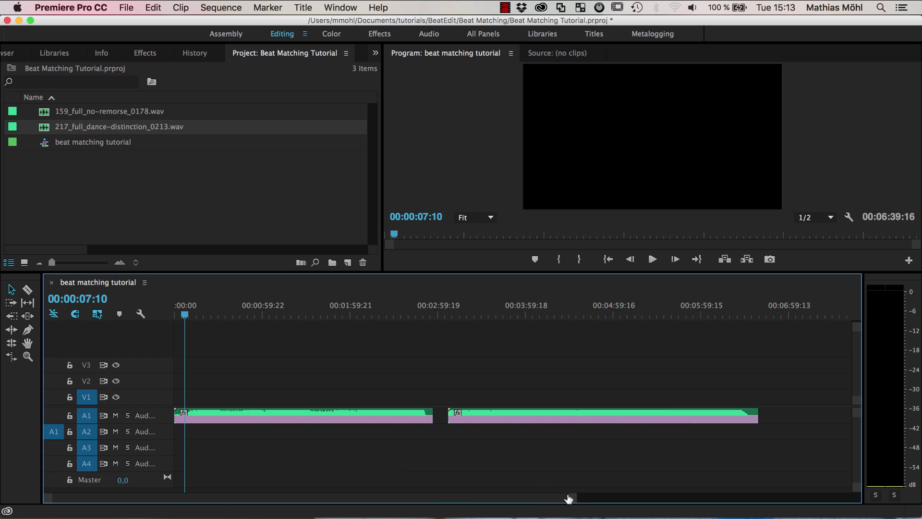
pyautogui.moveTo(572, 499); pyautogui.dragTo(394, 494)
pyautogui.press('space')
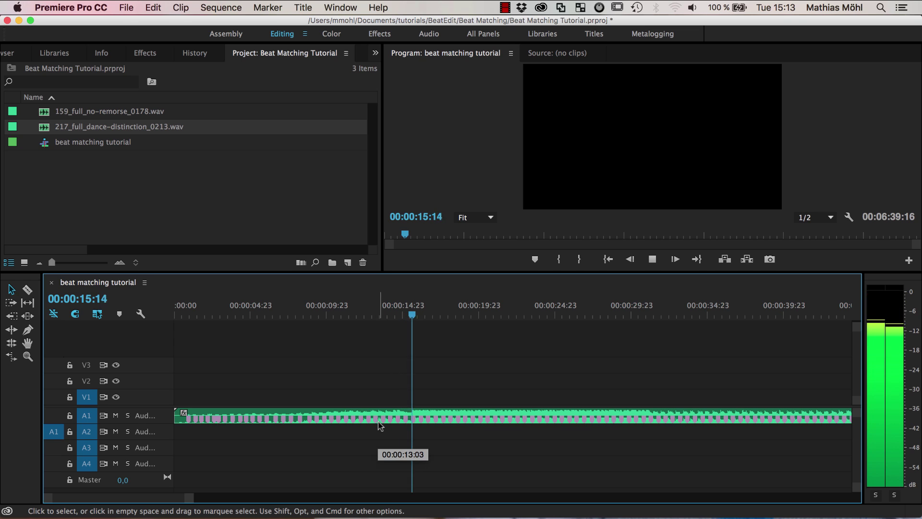
pyautogui.press('space')
pyautogui.moveTo(414, 315); pyautogui.dragTo(385, 315)
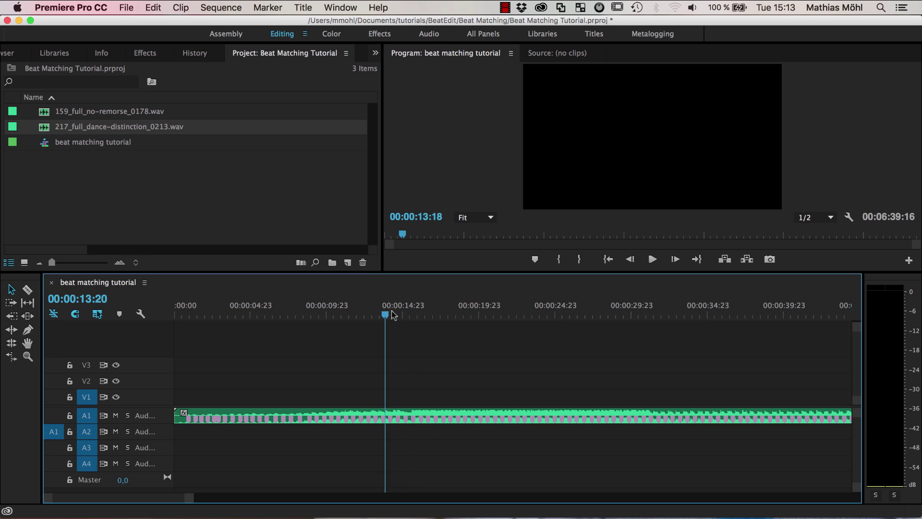
pyautogui.press('space')
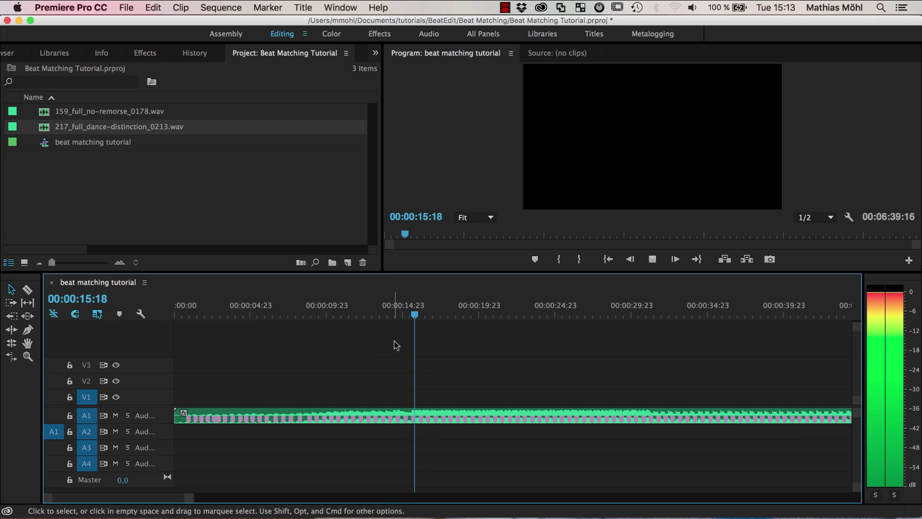
pyautogui.press('space')
pyautogui.moveTo(422, 315); pyautogui.dragTo(413, 317)
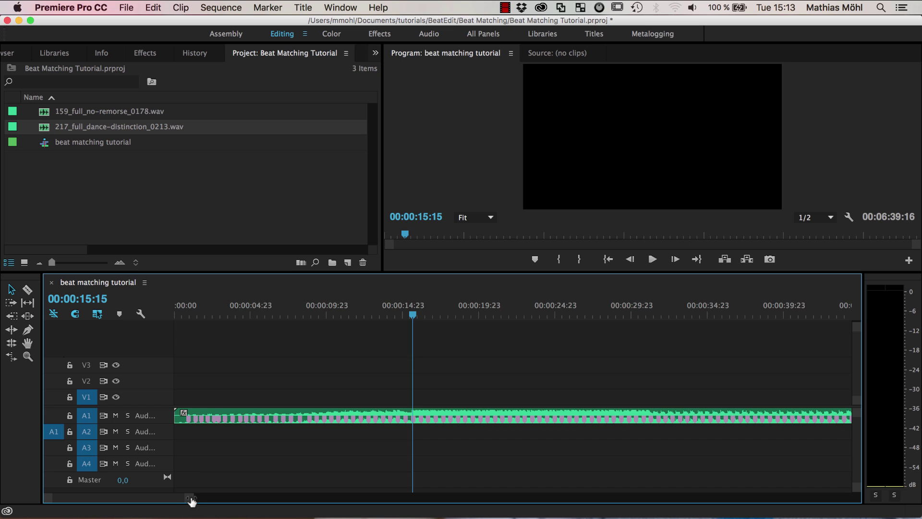
# Step: Try to place the playhead exactly on the beat marker near 00:00:15:15 using frame-based time units
pyautogui.moveTo(193, 498); pyautogui.dragTo(137, 502)
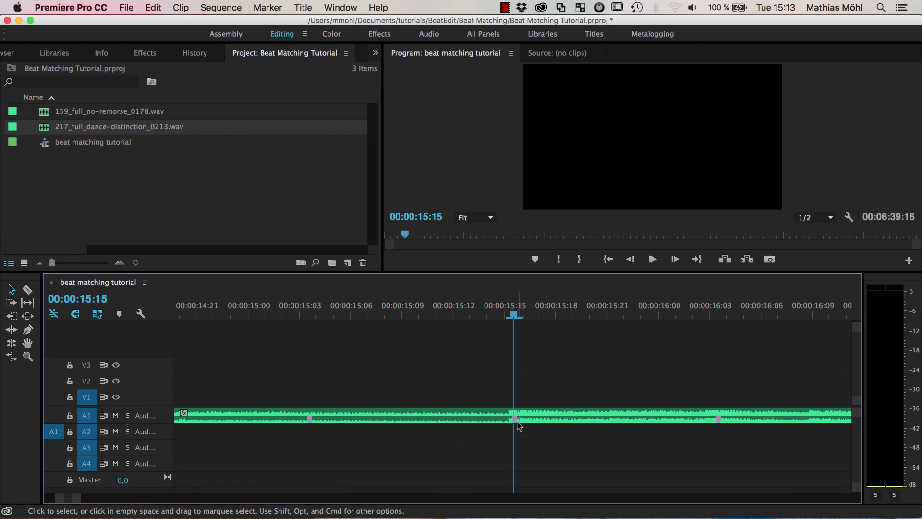
pyautogui.moveTo(78, 502); pyautogui.dragTo(99, 501)
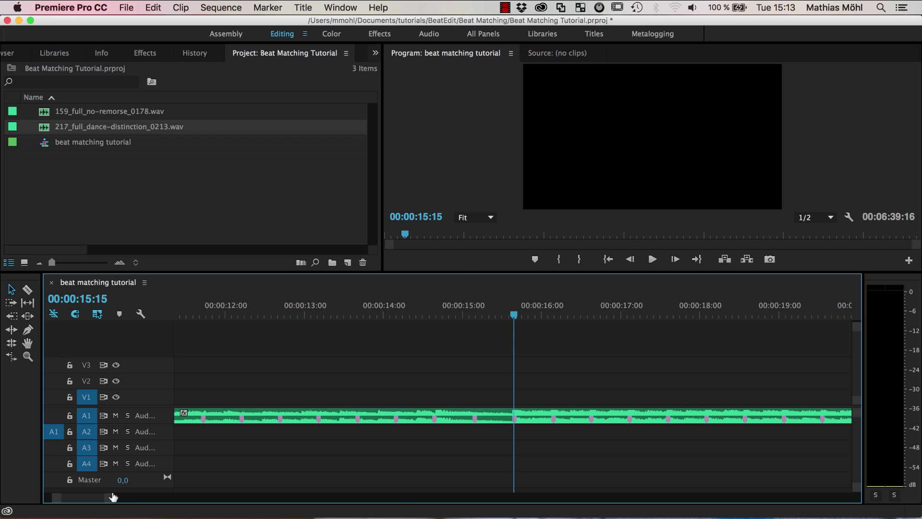
pyautogui.moveTo(113, 496); pyautogui.dragTo(77, 499)
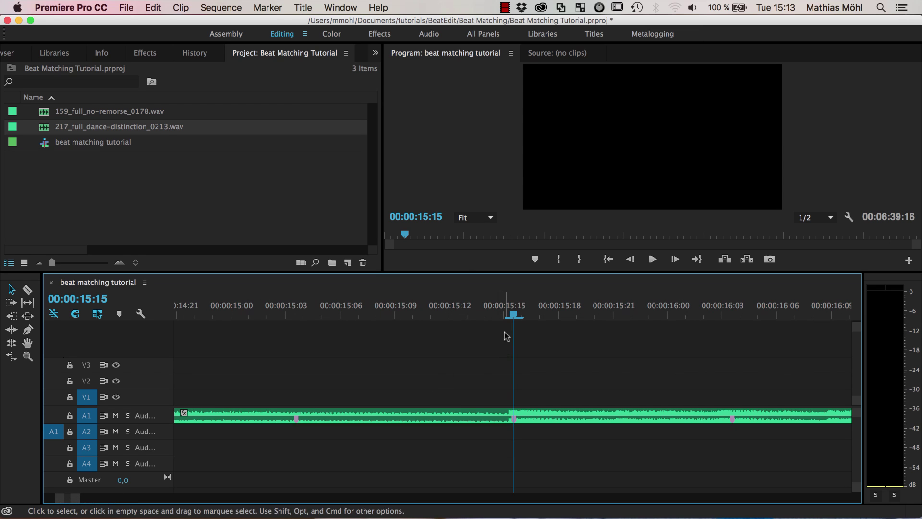
pyautogui.click(506, 315)
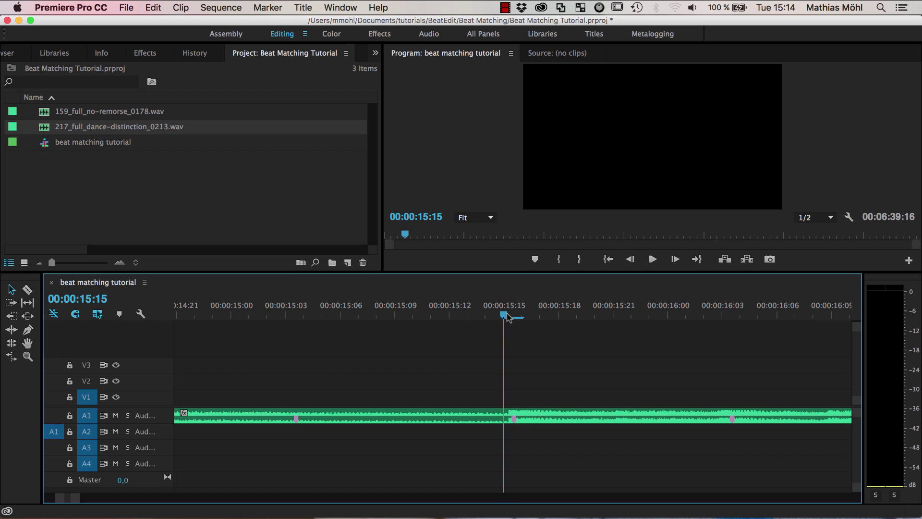
pyautogui.moveTo(505, 314)
pyautogui.mouseDown()
pyautogui.moveTo(524, 315)
pyautogui.moveTo(509, 317)
pyautogui.mouseUp()
pyautogui.click(519, 319)
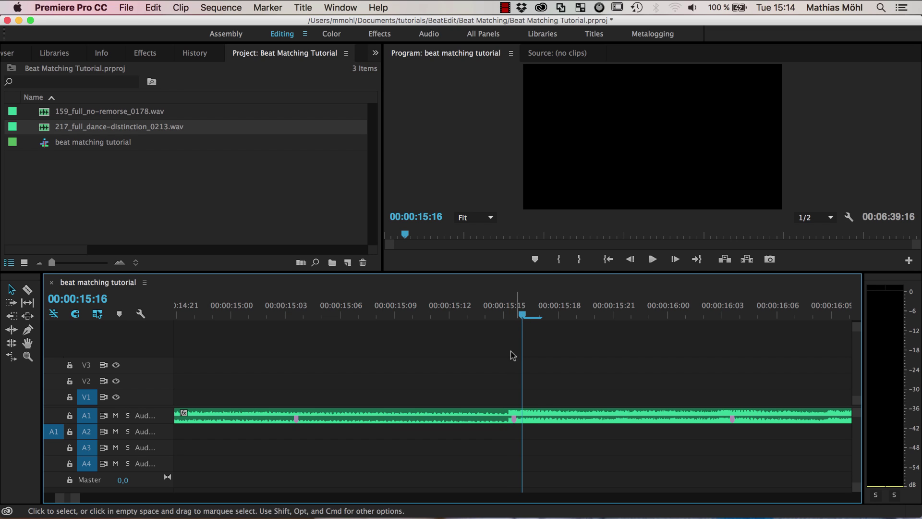
pyautogui.moveTo(523, 317)
pyautogui.mouseDown()
pyautogui.moveTo(512, 316)
pyautogui.moveTo(524, 318)
pyautogui.mouseUp()
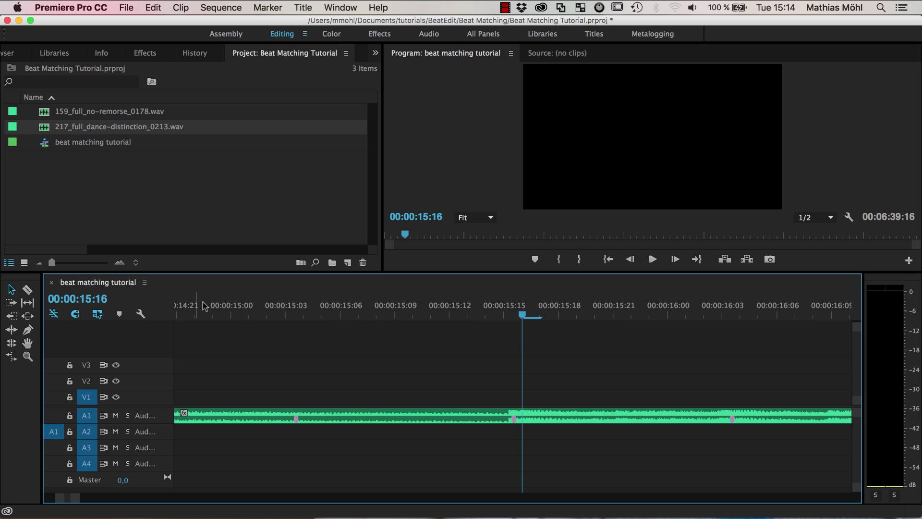
# Step: Switch the timeline ruler to audio time units and place the playhead on the beat marker at 00:00:15:31819
pyautogui.rightClick(235, 310)
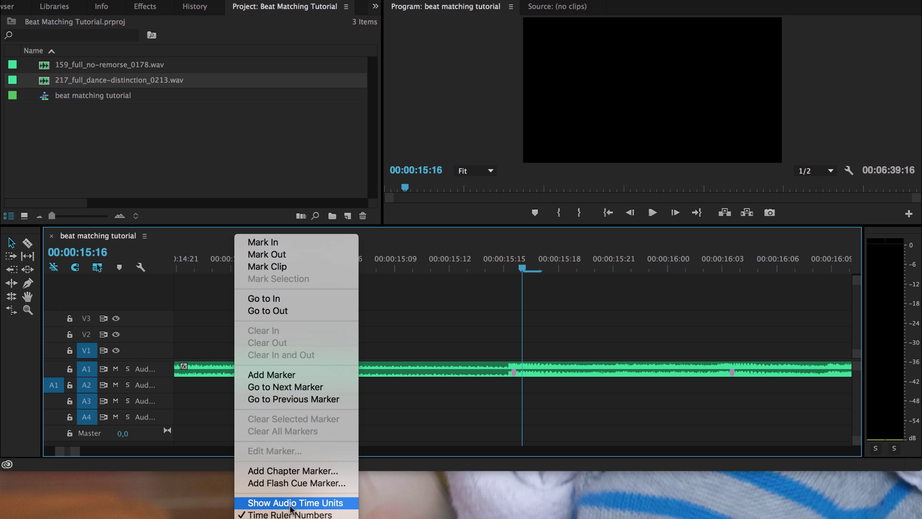
pyautogui.click(291, 504)
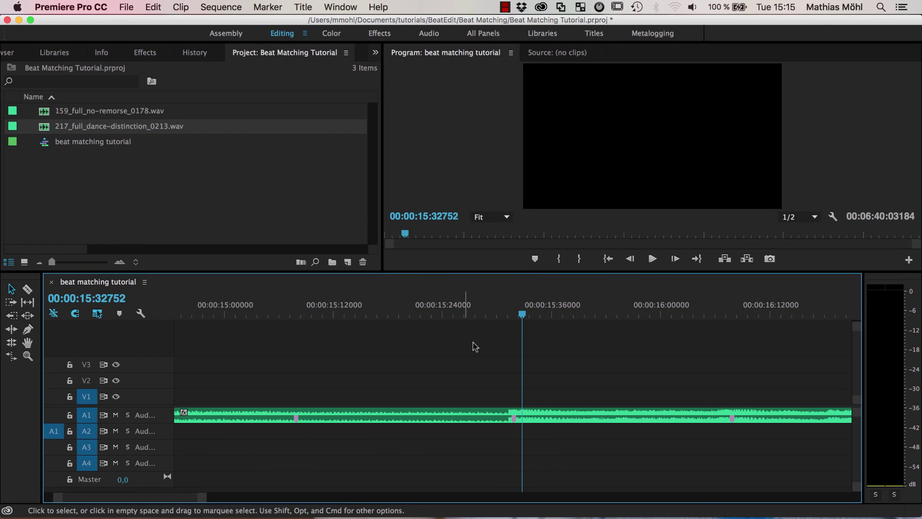
pyautogui.moveTo(522, 315)
pyautogui.mouseDown()
pyautogui.moveTo(507, 316)
pyautogui.moveTo(518, 316)
pyautogui.mouseUp()
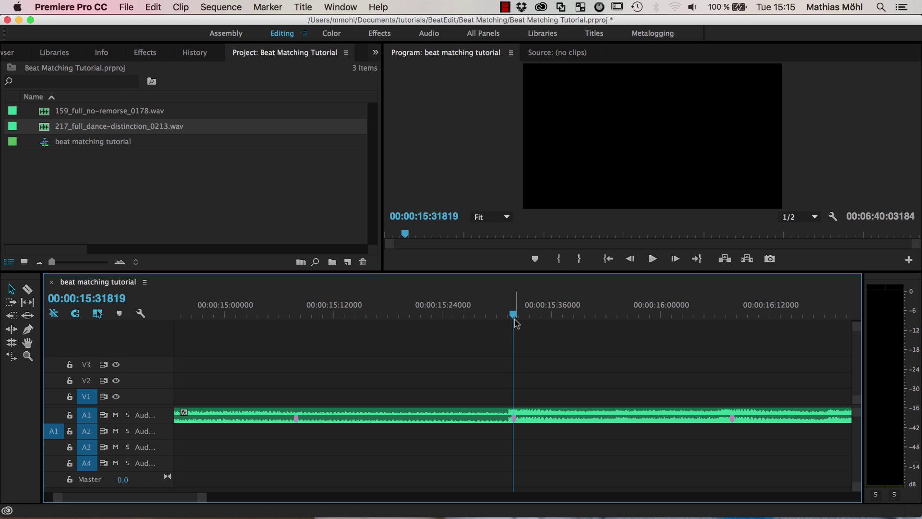
pyautogui.moveTo(514, 315)
pyautogui.mouseDown()
pyautogui.moveTo(492, 315)
pyautogui.moveTo(514, 321)
pyautogui.mouseUp()
# Step: Split the first song at the playhead with the Razor tool and delete the part after the cut
pyautogui.click(28, 289)
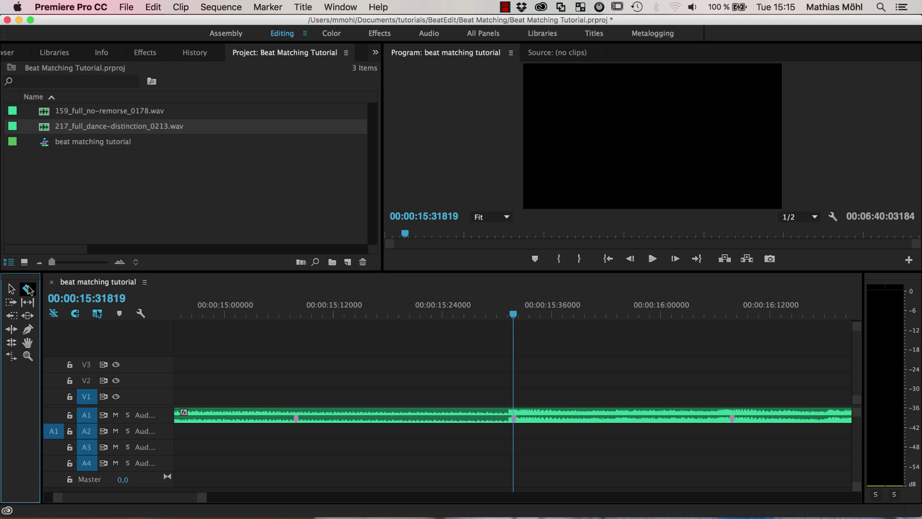
pyautogui.click(514, 417)
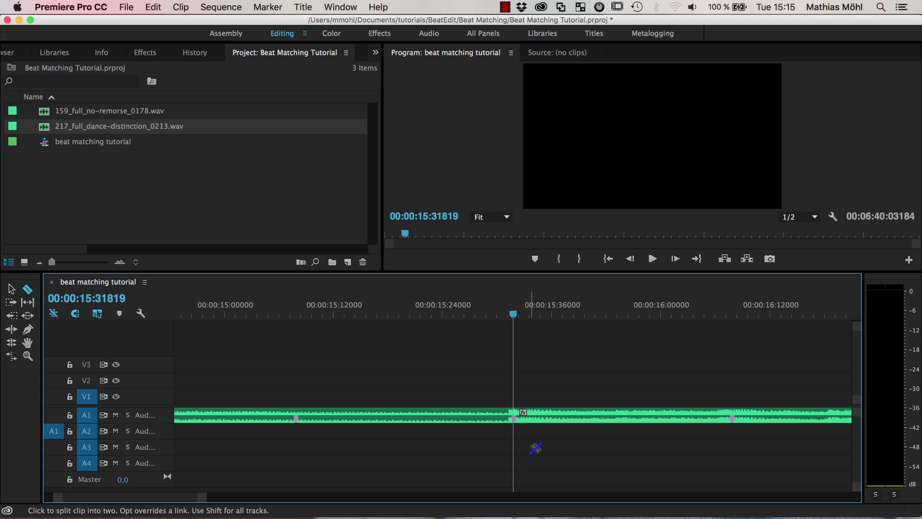
pyautogui.moveTo(202, 497); pyautogui.dragTo(401, 478)
pyautogui.click(11, 289)
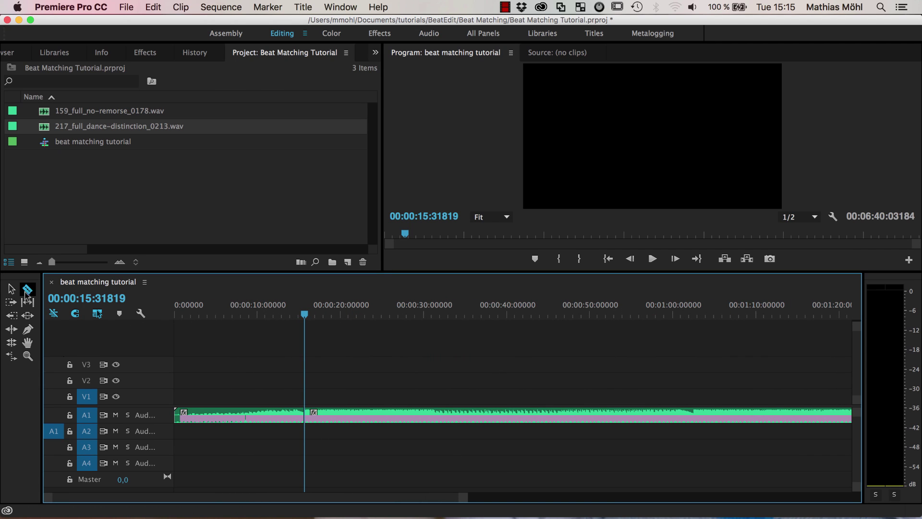
pyautogui.click(368, 413)
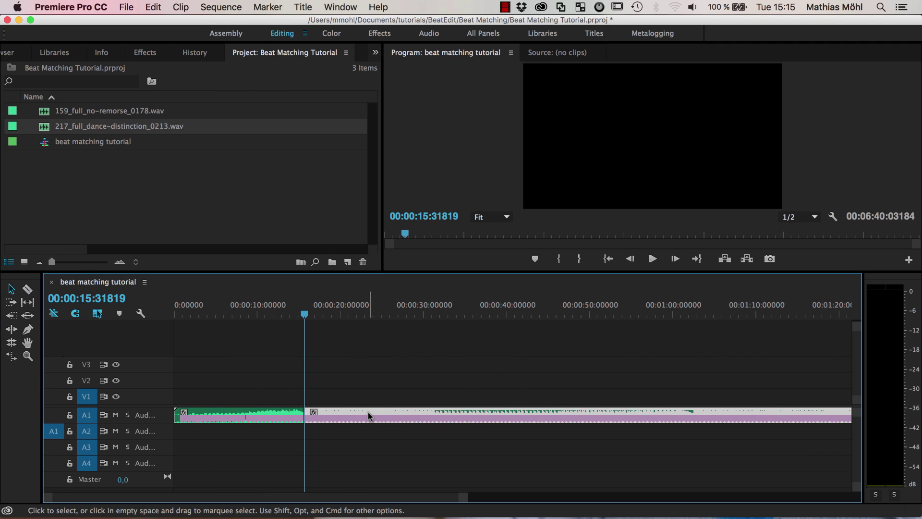
pyautogui.press('Delete')
# Step: Listen to the second song from its beginning and place the playhead on its beat marker at 00:03:22:28143
pyautogui.moveTo(466, 497); pyautogui.dragTo(623, 498)
pyautogui.click(639, 316)
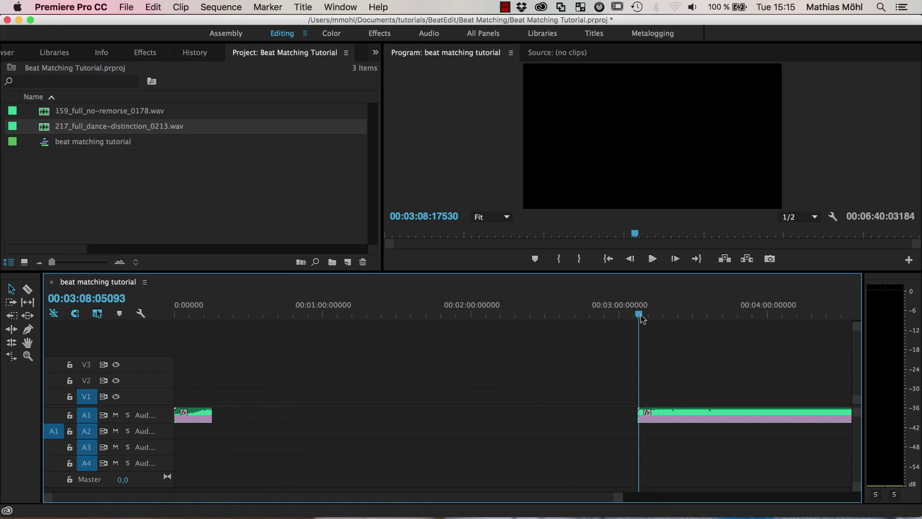
pyautogui.press('space')
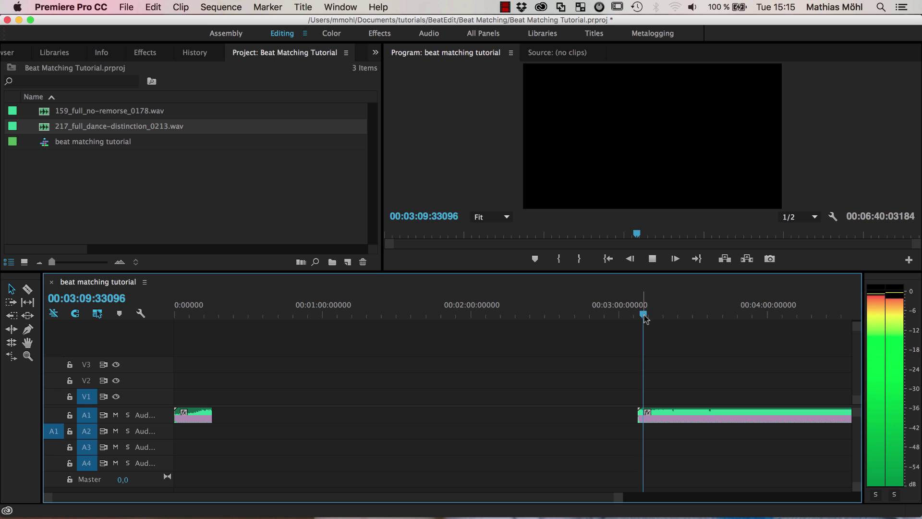
pyautogui.moveTo(51, 498); pyautogui.dragTo(174, 492)
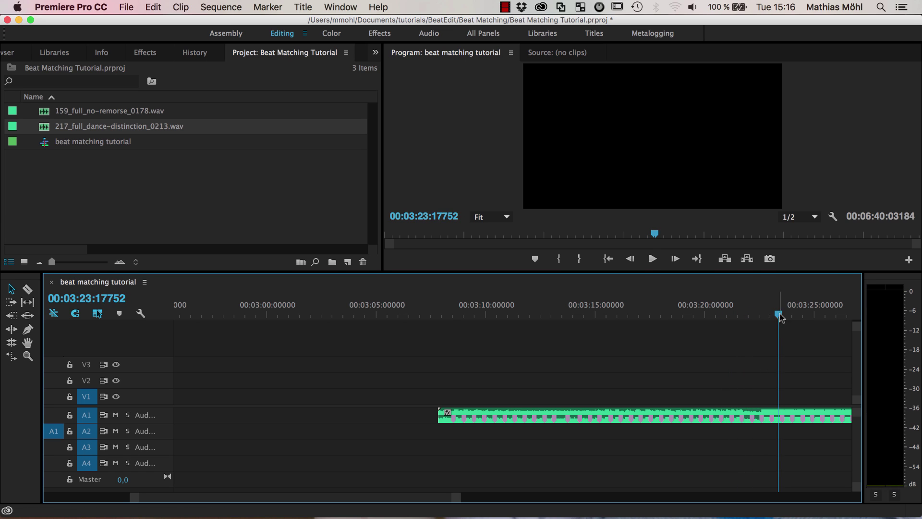
pyautogui.click(762, 315)
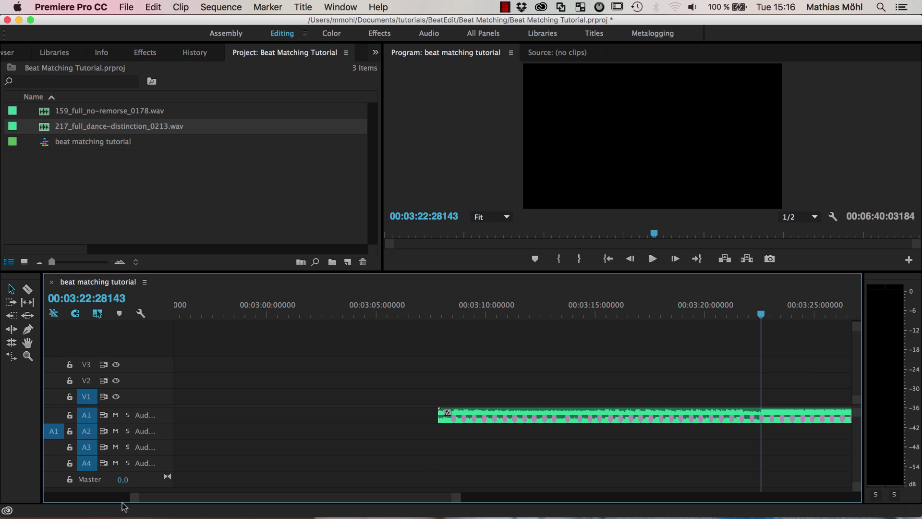
# Step: Split the second song at the playhead and delete the part before the cut
pyautogui.moveTo(135, 500)
pyautogui.mouseDown()
pyautogui.moveTo(173, 498)
pyautogui.moveTo(152, 498)
pyautogui.mouseUp()
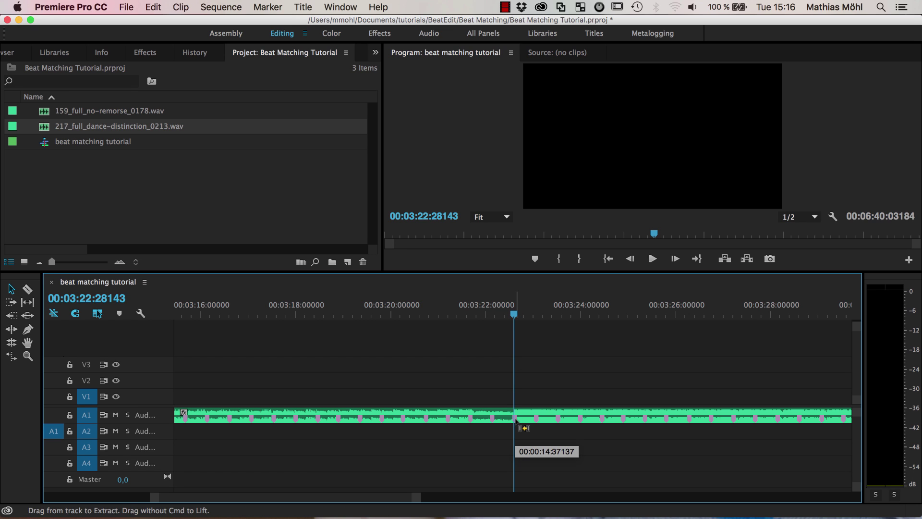
pyautogui.click(497, 421)
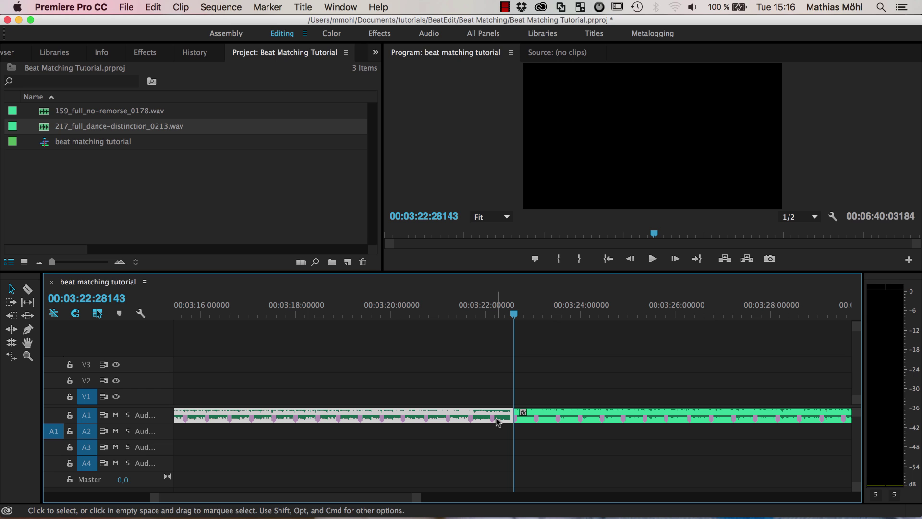
pyautogui.press('Delete')
# Step: Move the remaining part of the second song on track A1 directly against the end of the first song
pyautogui.moveTo(154, 497); pyautogui.dragTo(24, 497)
pyautogui.moveTo(469, 420); pyautogui.dragTo(235, 422)
pyautogui.click(198, 309)
pyautogui.moveTo(705, 497); pyautogui.dragTo(536, 495)
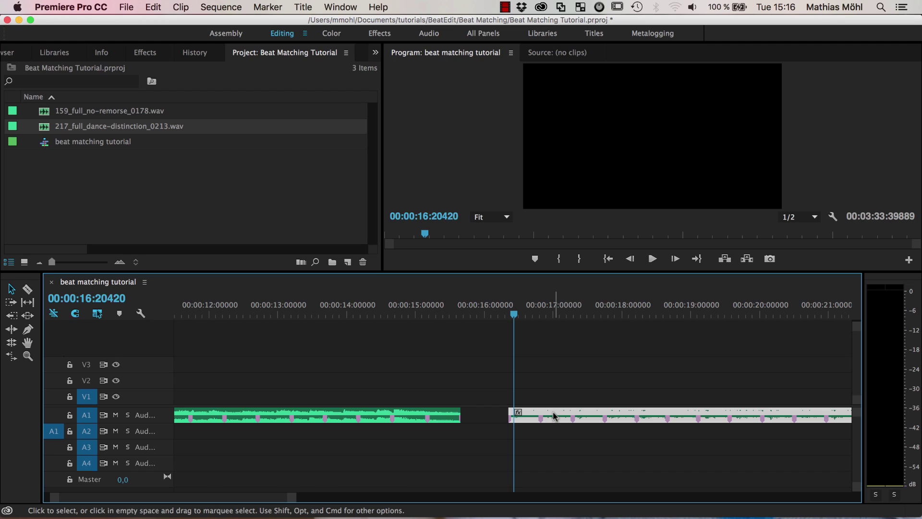
pyautogui.moveTo(552, 414); pyautogui.dragTo(505, 414)
# Step: Listen twice to the cut between the two songs on track A1, starting a few seconds before it
pyautogui.click(184, 315)
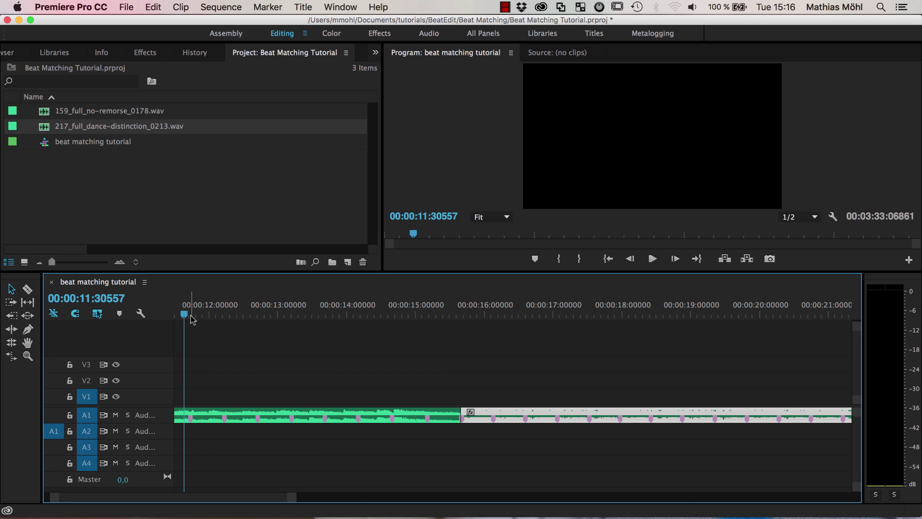
pyautogui.press('space')
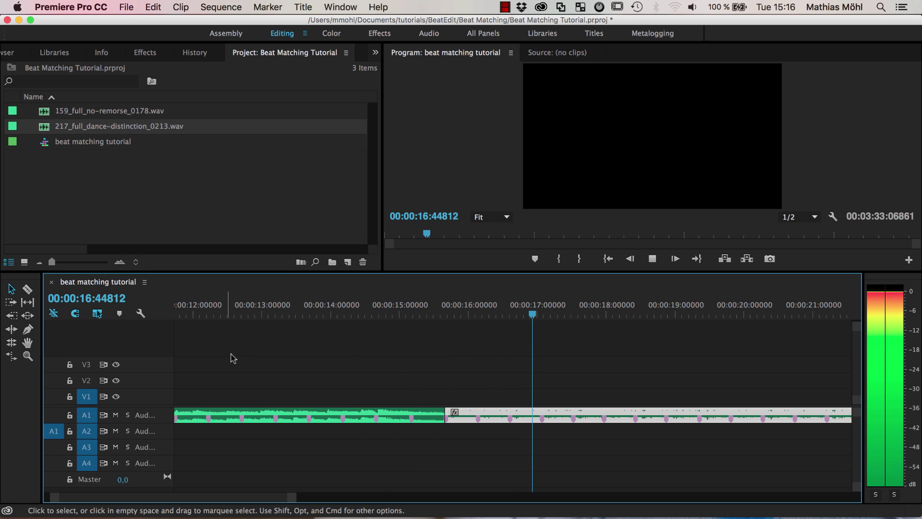
pyautogui.press('space')
pyautogui.click(209, 315)
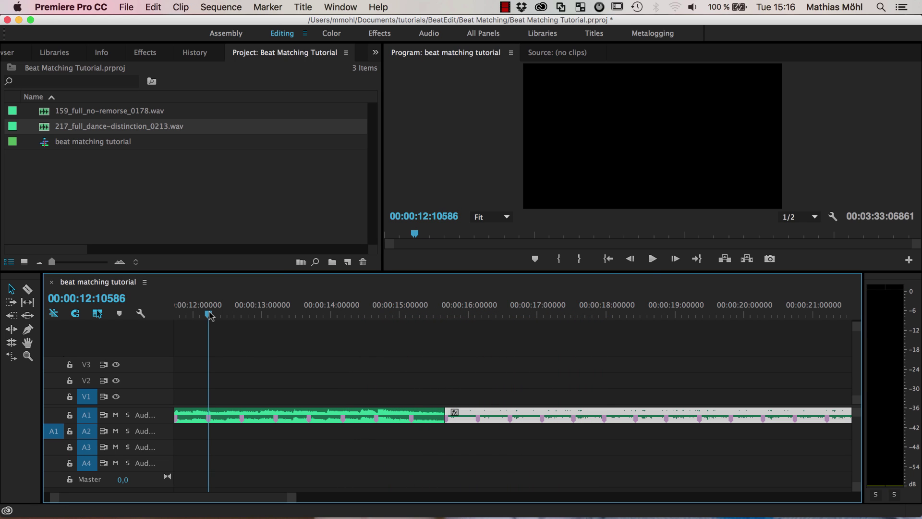
pyautogui.press('space')
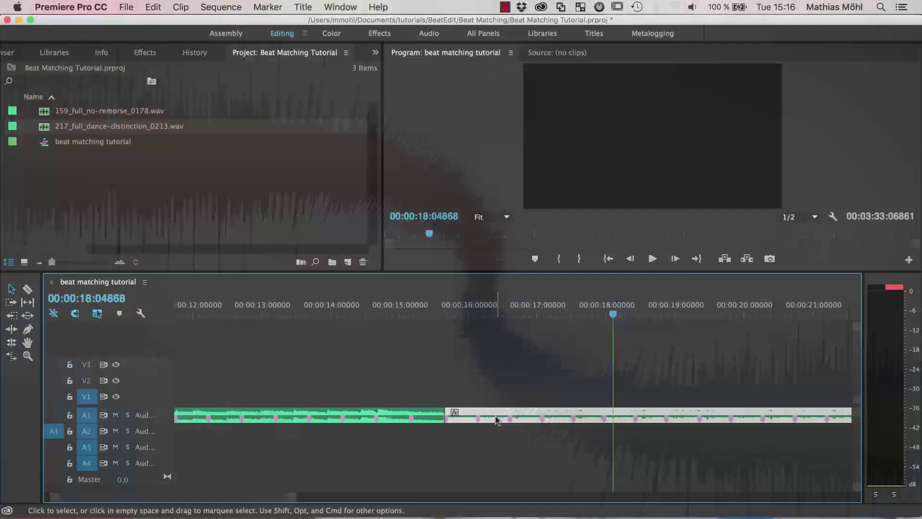
# Step: Move the second song to track A2, overlapping the first song and starting at its beat marker at 00:00:11:34901
pyautogui.moveTo(498, 434); pyautogui.dragTo(176, 442)
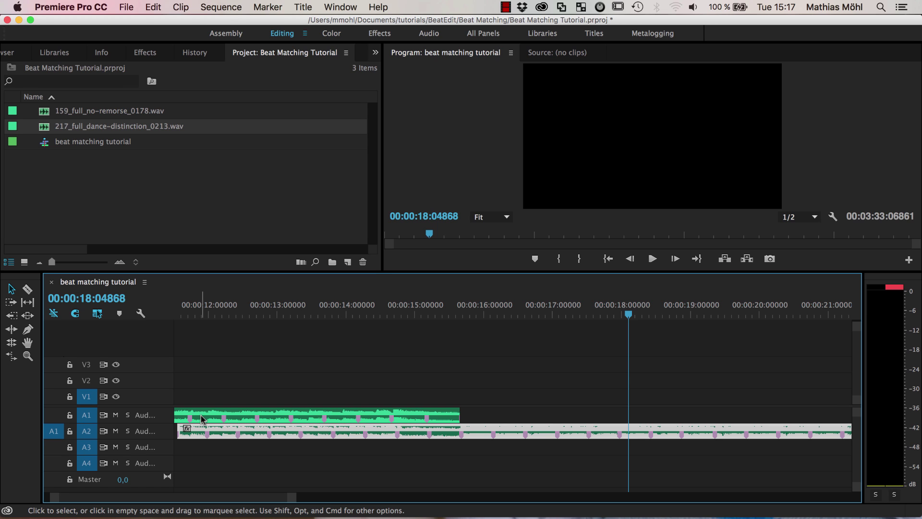
pyautogui.moveTo(181, 431); pyautogui.dragTo(190, 431)
pyautogui.moveTo(292, 497); pyautogui.dragTo(240, 498)
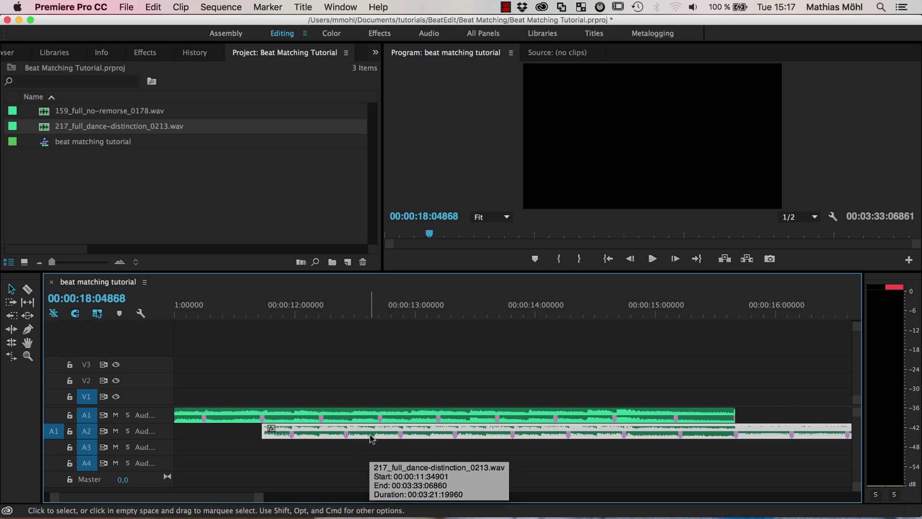
# Step: Add a Constant Power fade-in to the second song and a fade-out to the first, each stretched across the whole overlap
pyautogui.press('super+shift+d')
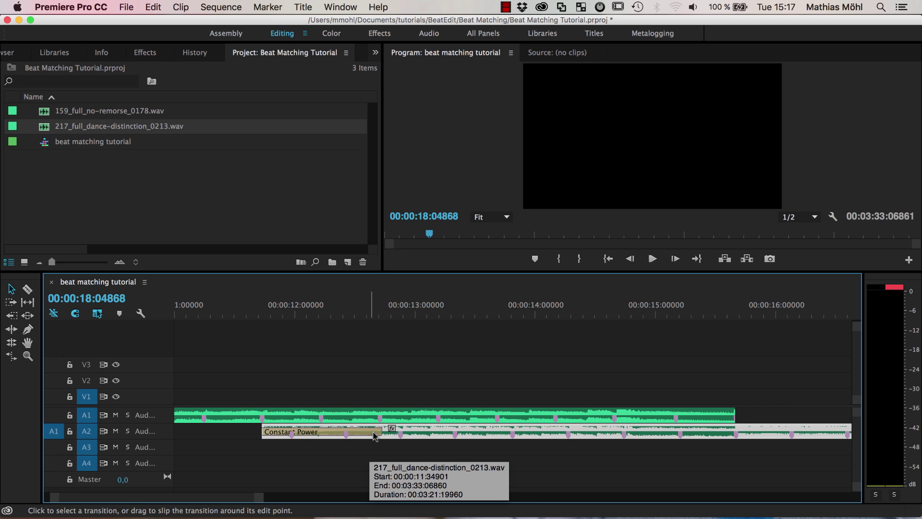
pyautogui.moveTo(381, 429); pyautogui.dragTo(737, 433)
pyautogui.click(661, 412)
pyautogui.press('super+shift+d')
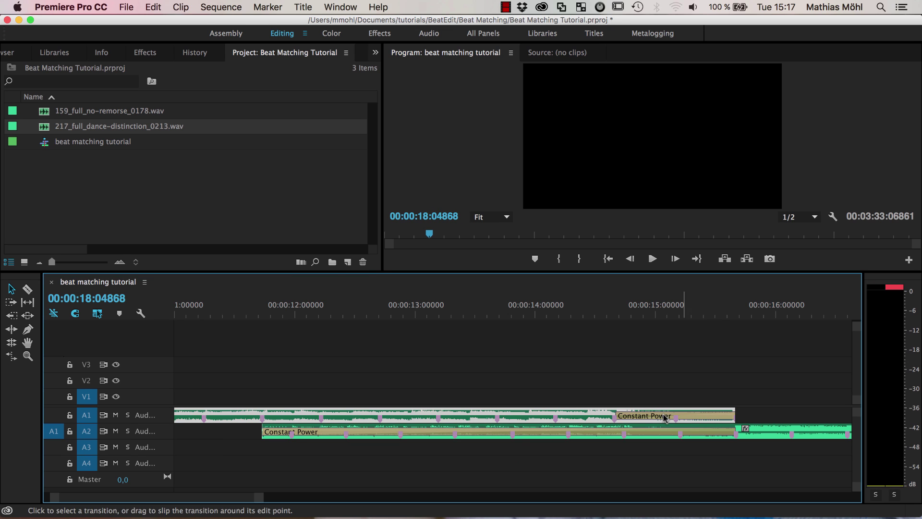
pyautogui.moveTo(617, 416); pyautogui.dragTo(262, 416)
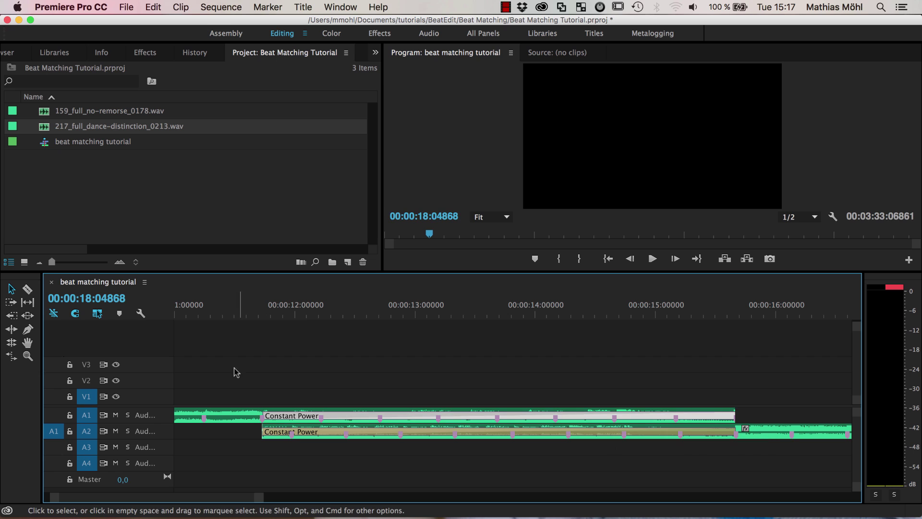
# Step: Listen to the crossfade between the two songs from just before the overlap
pyautogui.click(189, 314)
pyautogui.press('space')
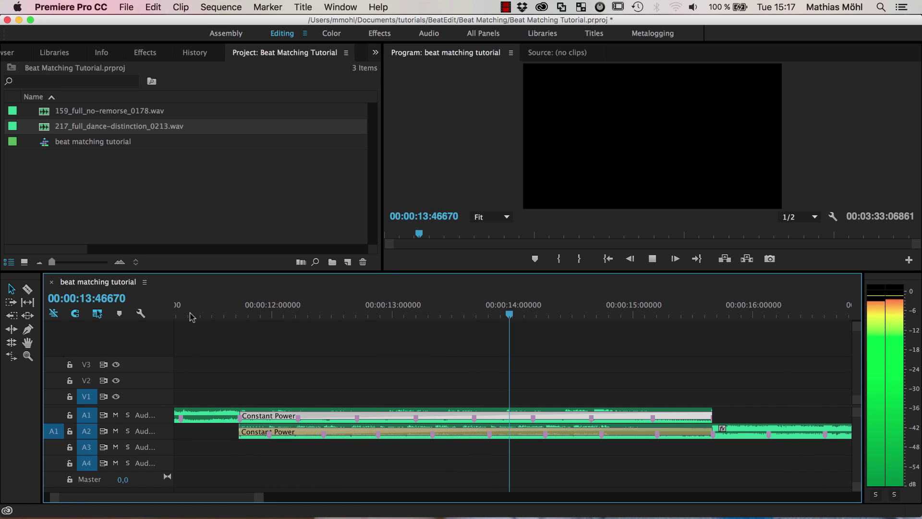
pyautogui.press('space')
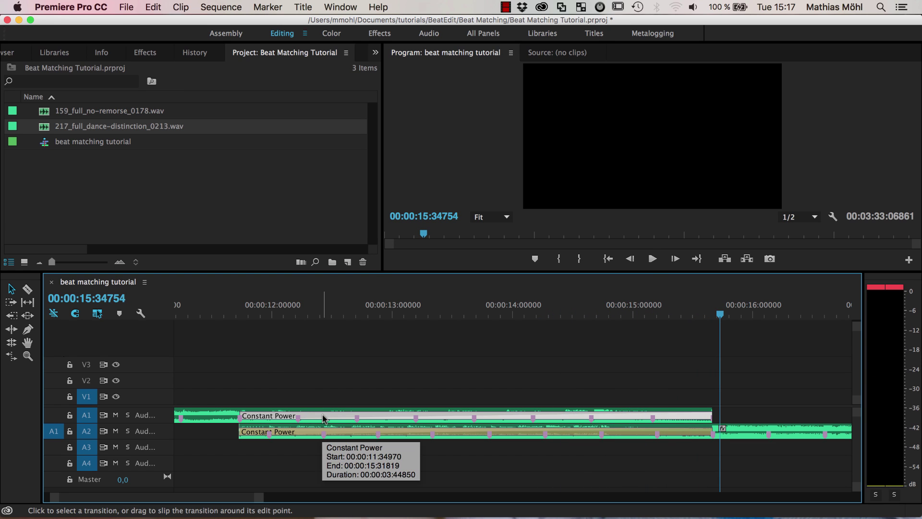
# Step: Undo both Constant Power fades and their length changes
pyautogui.press('super+z')
pyautogui.press('super+z')
pyautogui.press('super+z')
pyautogui.press('super+z')
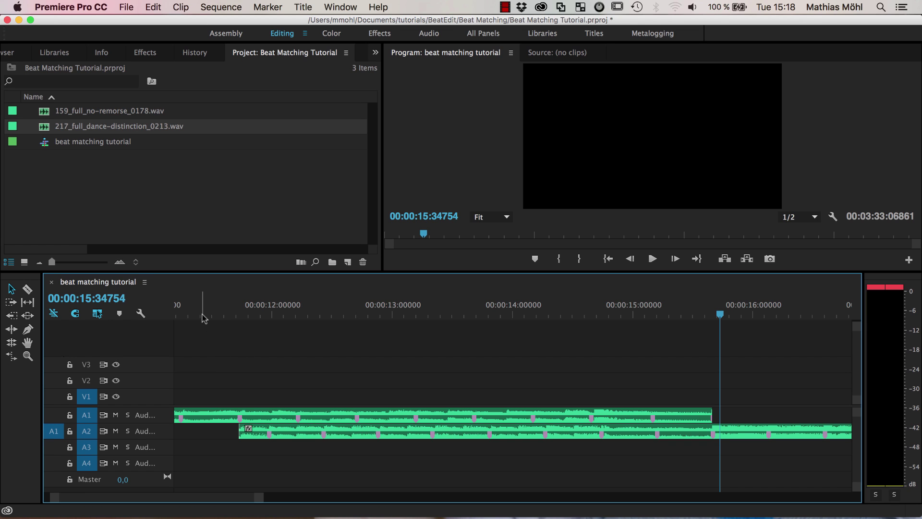
# Step: Listen to the overlapping part of both songs without fades, starting at 00:00:10:32643
pyautogui.click(185, 309)
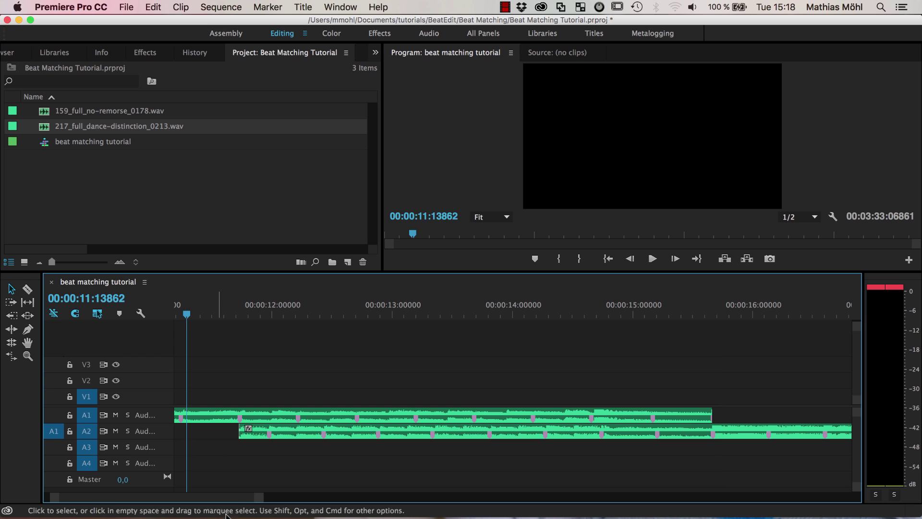
pyautogui.moveTo(262, 497); pyautogui.dragTo(265, 500)
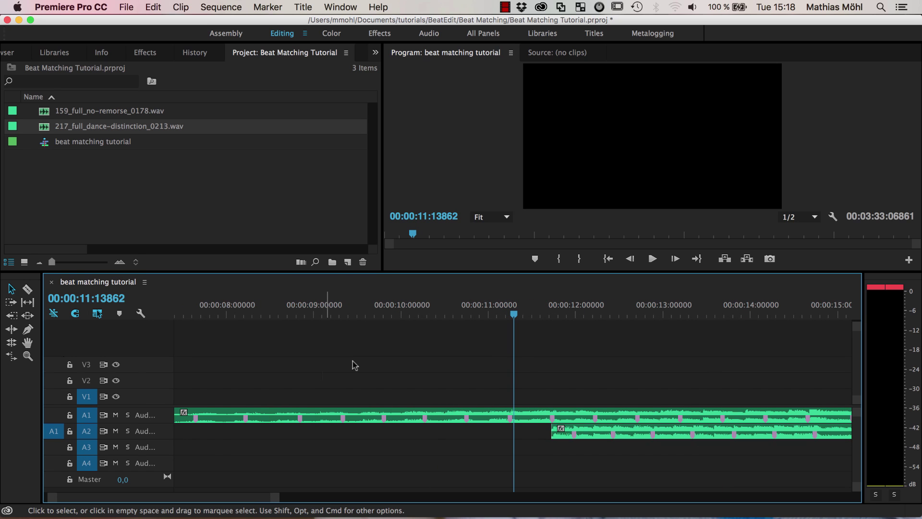
pyautogui.click(461, 315)
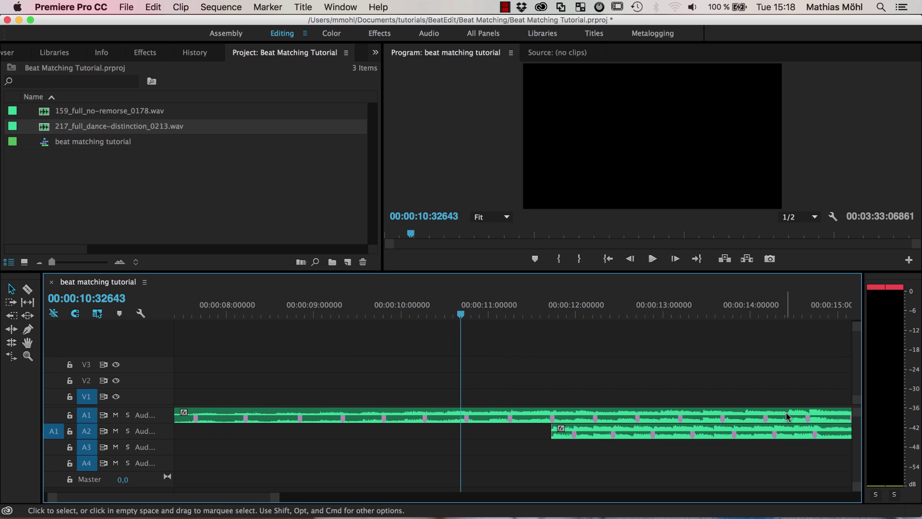
pyautogui.press('space')
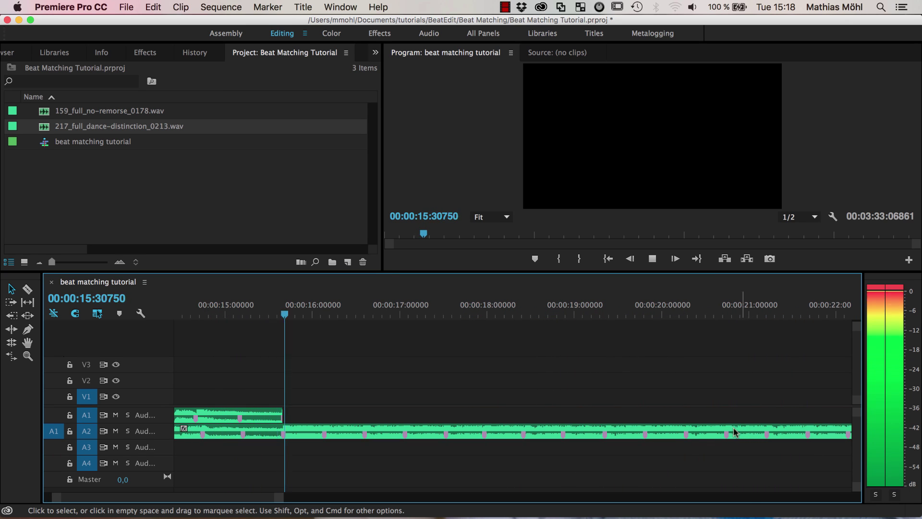
pyautogui.press('space')
# Step: Trim the start of the second song on A2 to its first beat marker and move it back to the first song's marker
pyautogui.moveTo(280, 498); pyautogui.dragTo(314, 499)
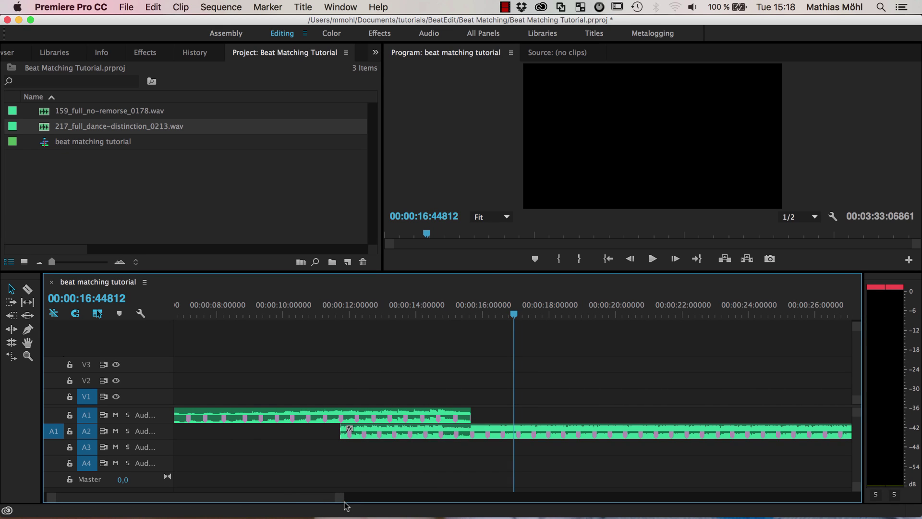
pyautogui.moveTo(51, 502); pyautogui.dragTo(89, 500)
pyautogui.moveTo(295, 497); pyautogui.dragTo(210, 498)
pyautogui.press('space')
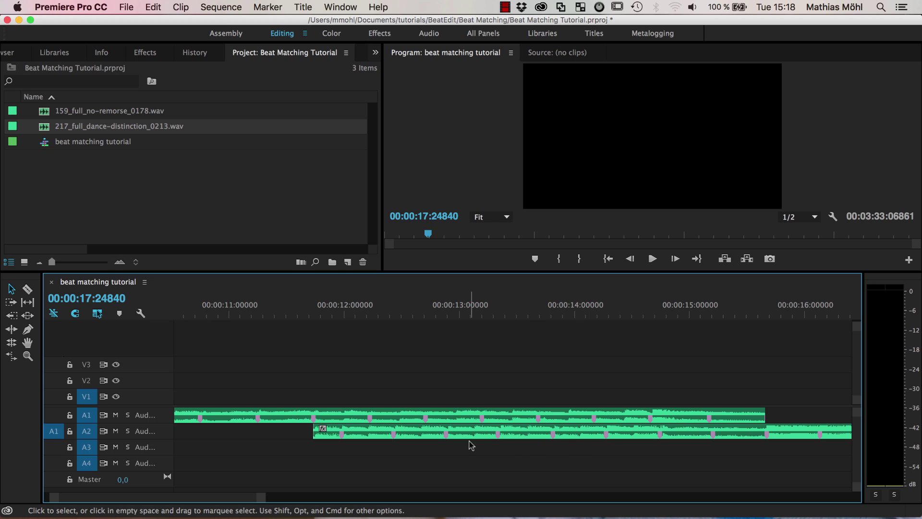
pyautogui.moveTo(314, 431); pyautogui.dragTo(342, 431)
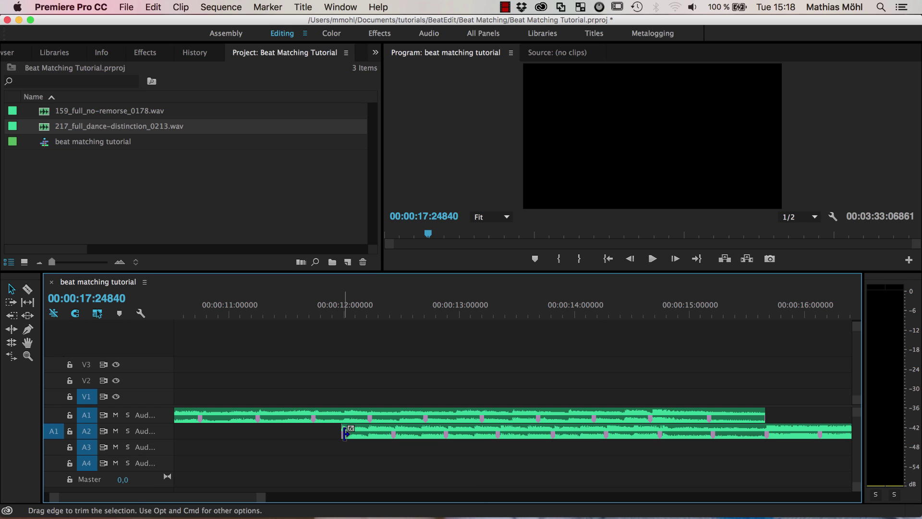
pyautogui.click(371, 435)
pyautogui.moveTo(371, 435); pyautogui.dragTo(344, 435)
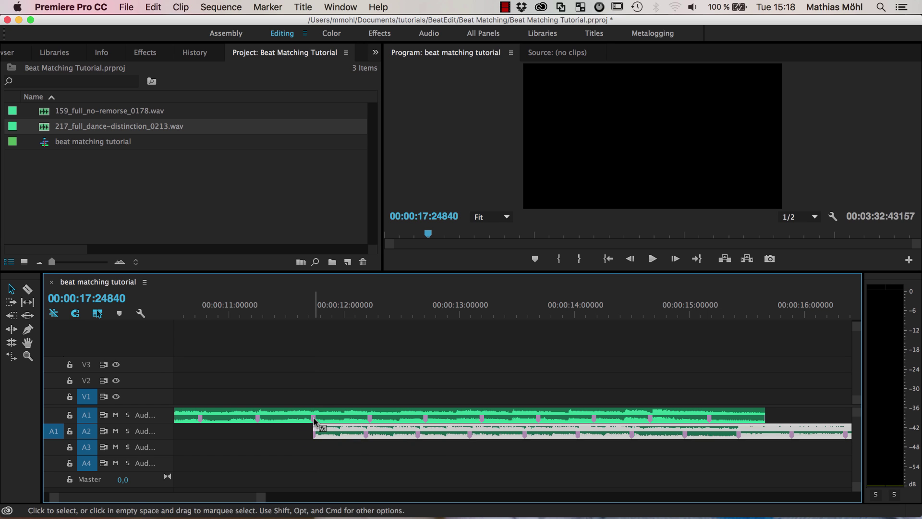
# Step: Place the playhead on the shared beat marker at 00:00:11:34901 and examine the alignment of both songs up close
pyautogui.moveTo(316, 312); pyautogui.dragTo(312, 313)
pyautogui.moveTo(265, 497); pyautogui.dragTo(204, 496)
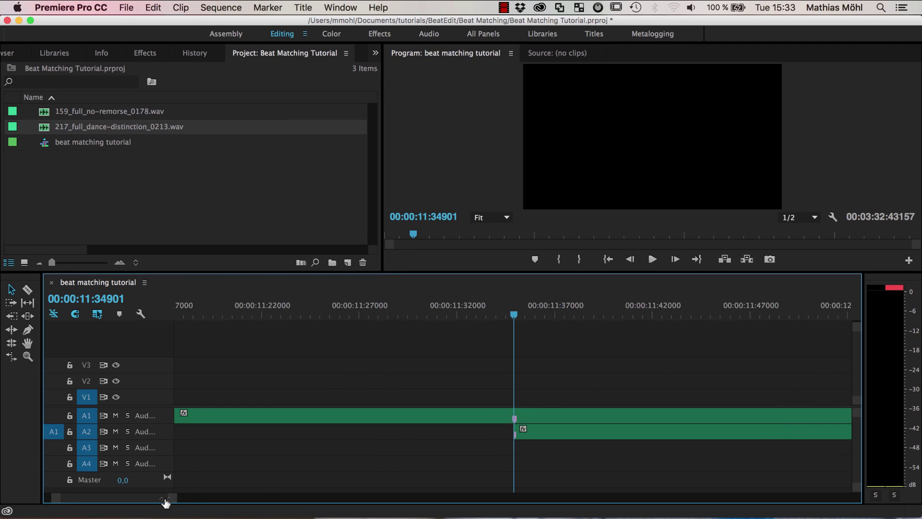
pyautogui.moveTo(164, 500); pyautogui.dragTo(292, 498)
# Step: Split the second song on A2 at the beat marker eight beats after its start
pyautogui.click(535, 437)
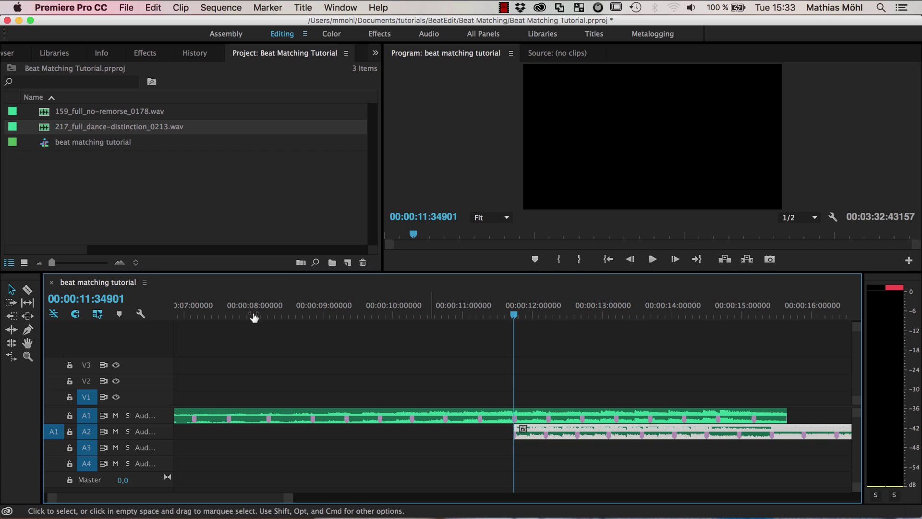
pyautogui.click(27, 290)
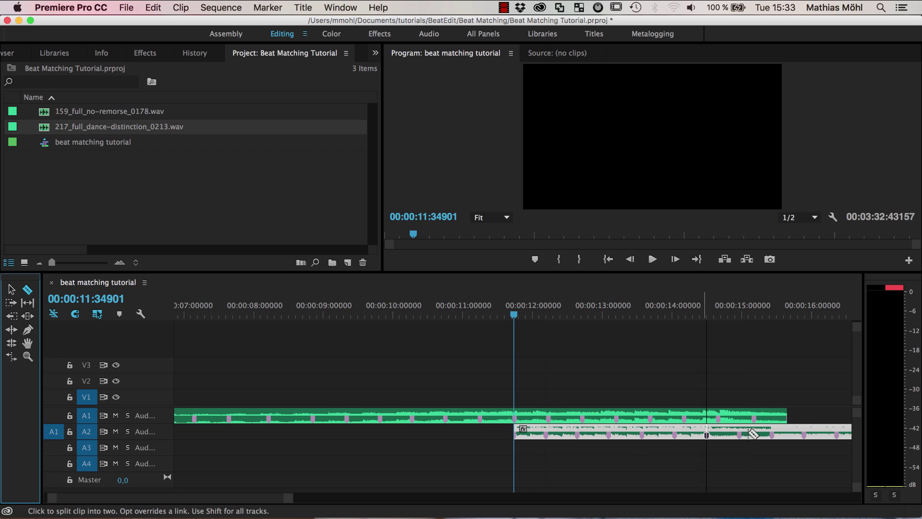
pyautogui.click(771, 434)
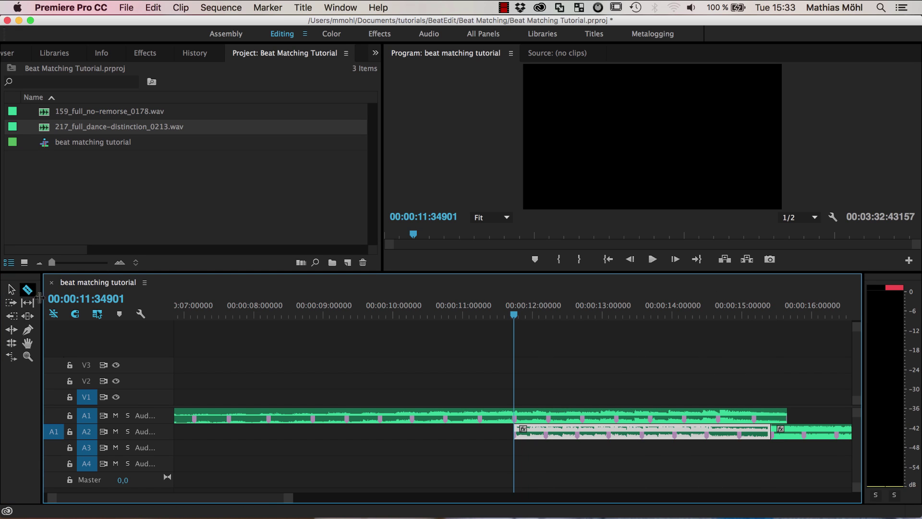
pyautogui.click(75, 314)
pyautogui.click(11, 289)
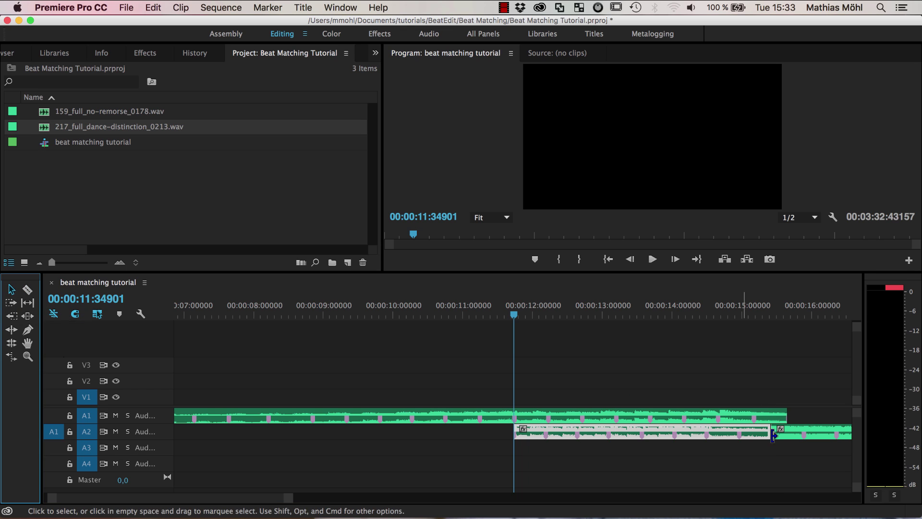
# Step: Move the second song's rear part to track A3 and extend its start back to the playhead at 00:00:11:34901
pyautogui.moveTo(795, 439); pyautogui.dragTo(516, 454)
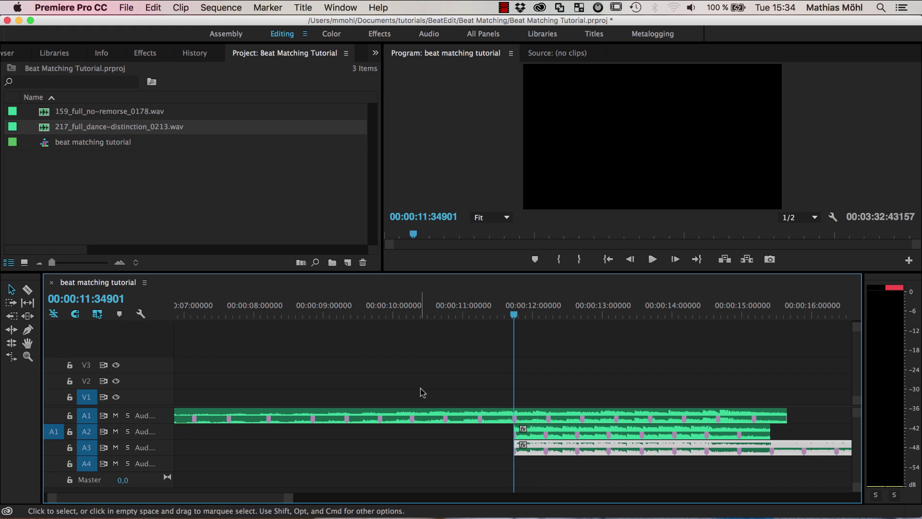
# Step: Rate-stretch the short piece on A2 so that it ends together with the first song on A1
pyautogui.click(561, 435)
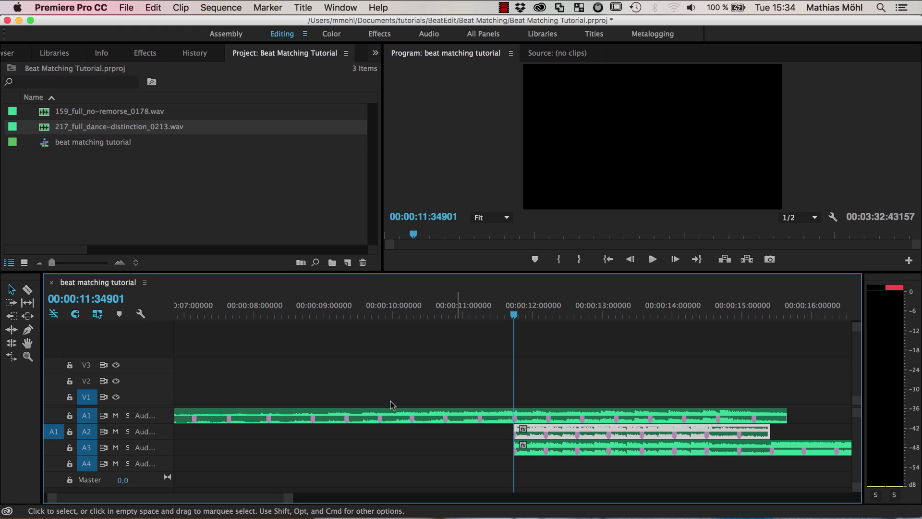
pyautogui.click(12, 358)
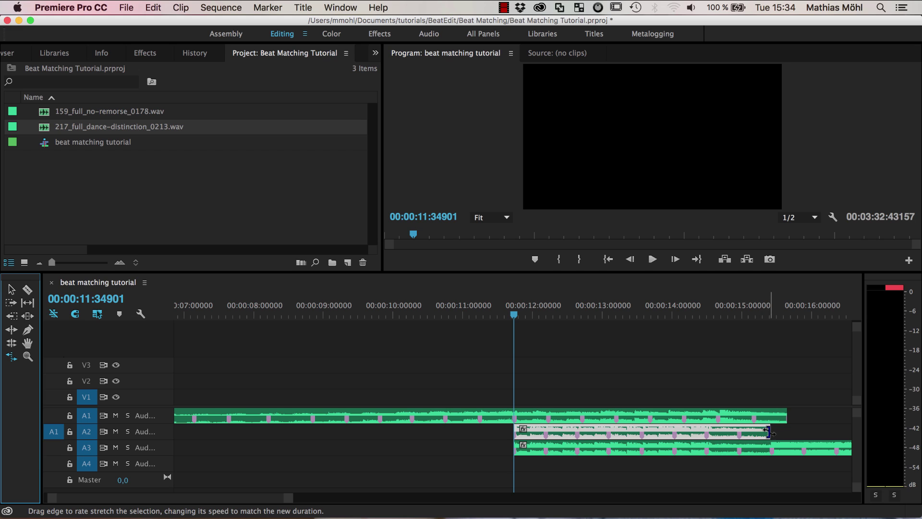
pyautogui.moveTo(768, 431); pyautogui.dragTo(787, 431)
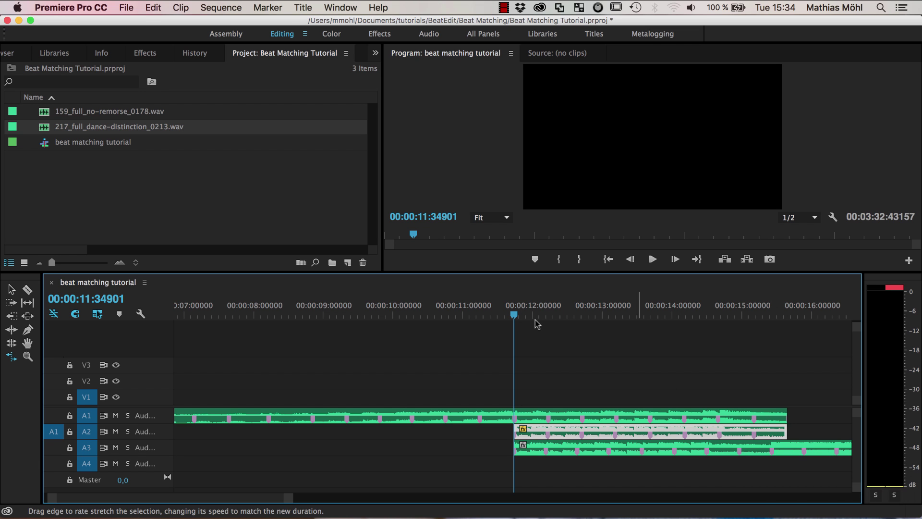
# Step: Undo the rate stretch of the A2 piece and return to the Selection tool
pyautogui.click(154, 7)
pyautogui.click(144, 25)
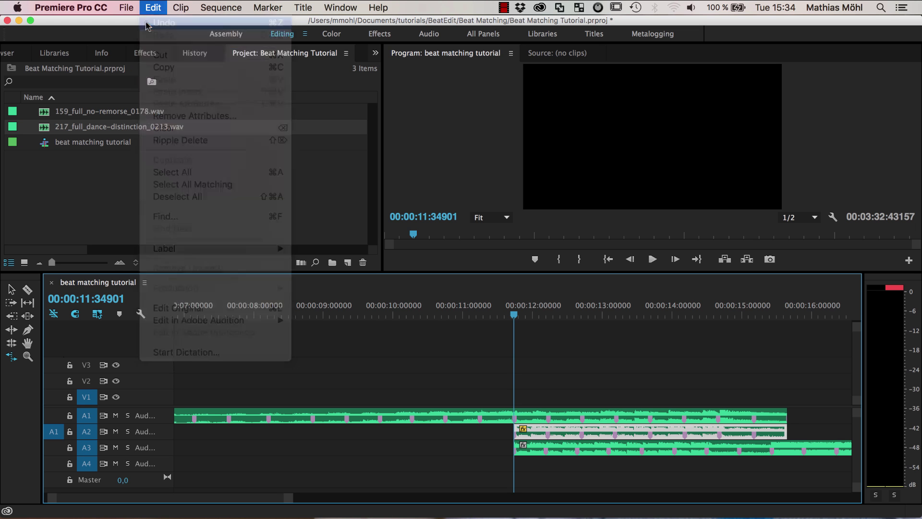
pyautogui.press('v')
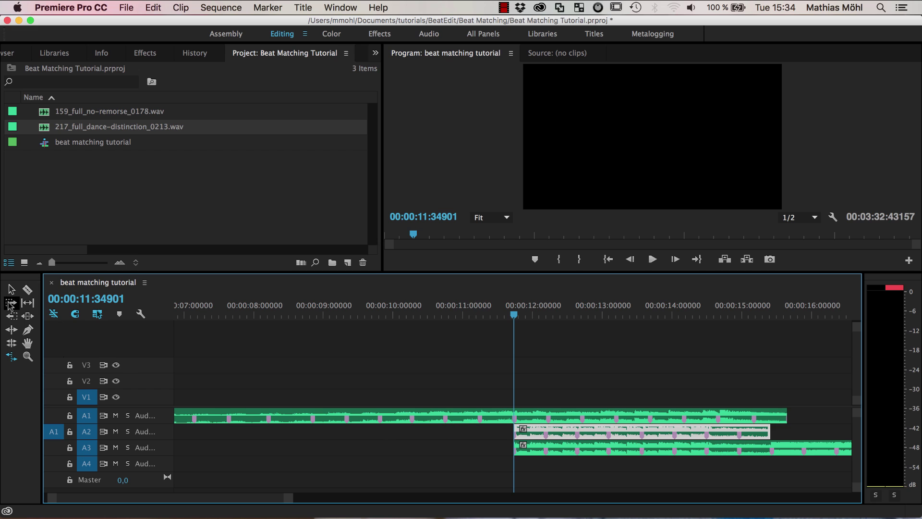
# Step: Send the entire beat matching tutorial sequence to Adobe Audition without video and open it there
pyautogui.click(438, 436)
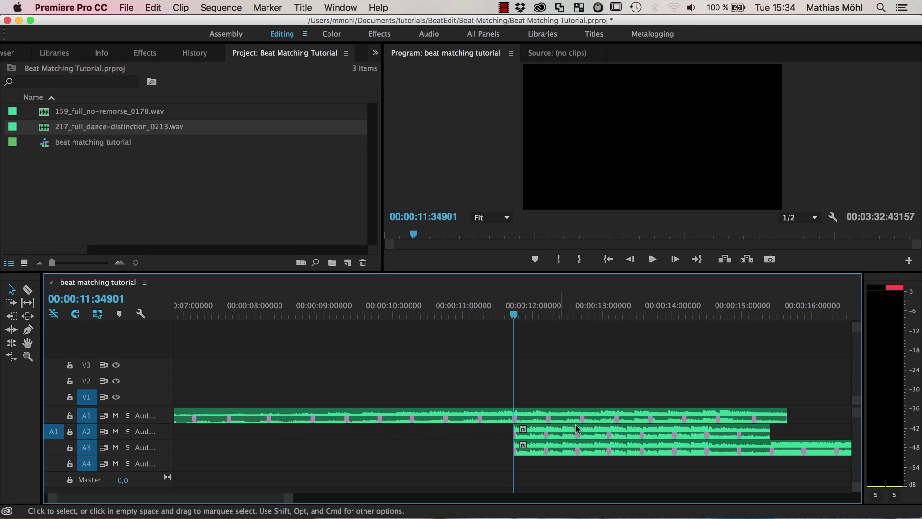
pyautogui.click(159, 10)
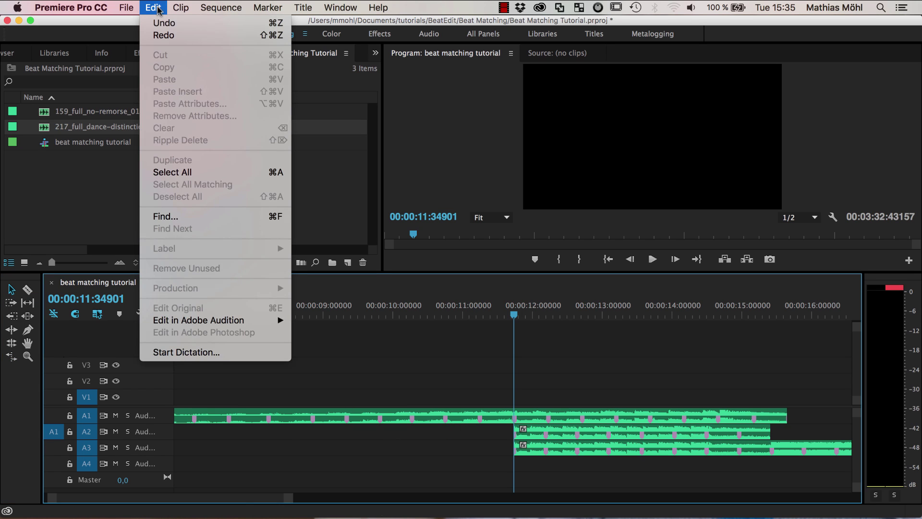
pyautogui.moveTo(227, 322)
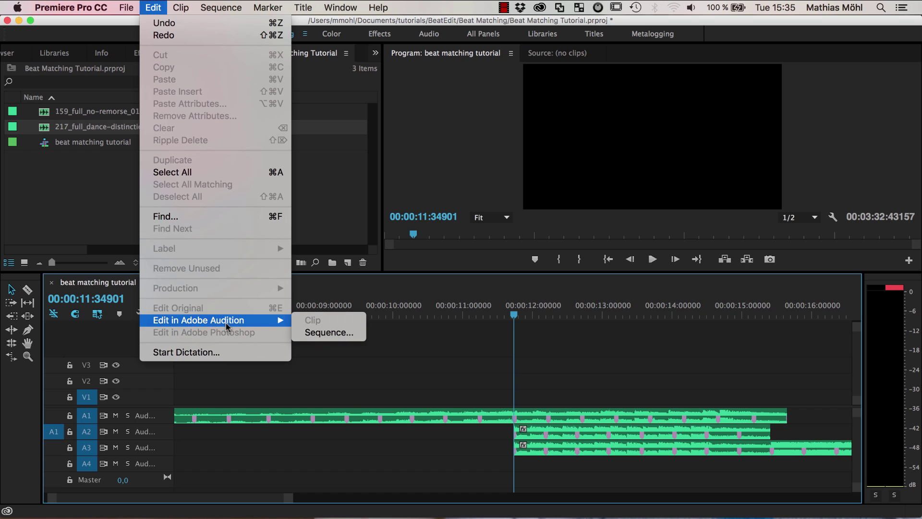
pyautogui.click(330, 332)
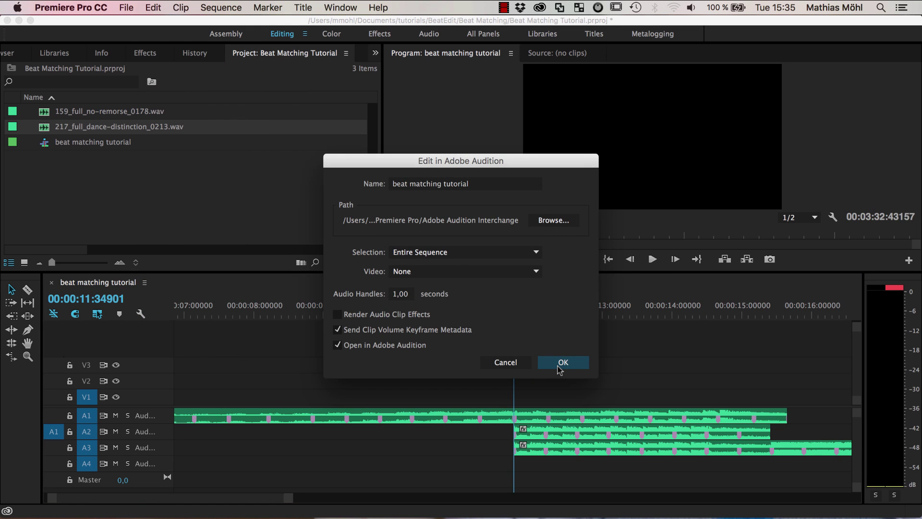
pyautogui.click(561, 363)
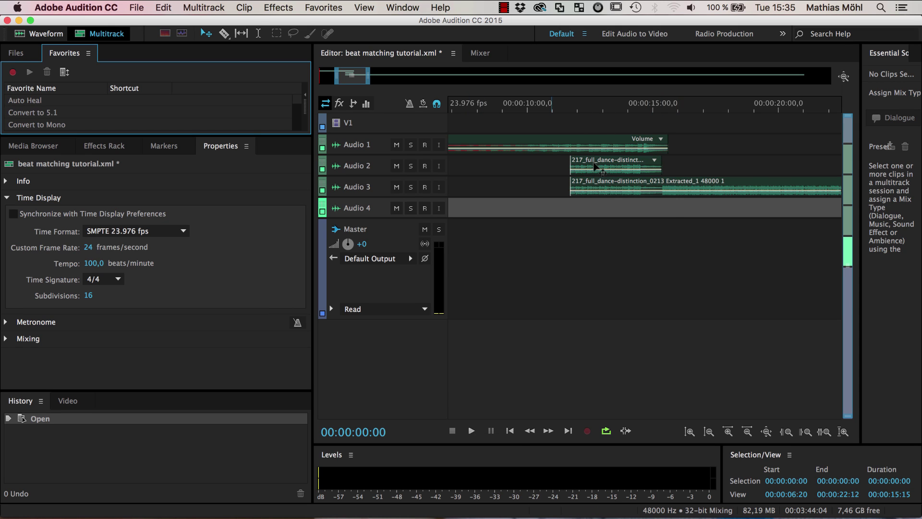
pyautogui.click(573, 147)
pyautogui.click(606, 170)
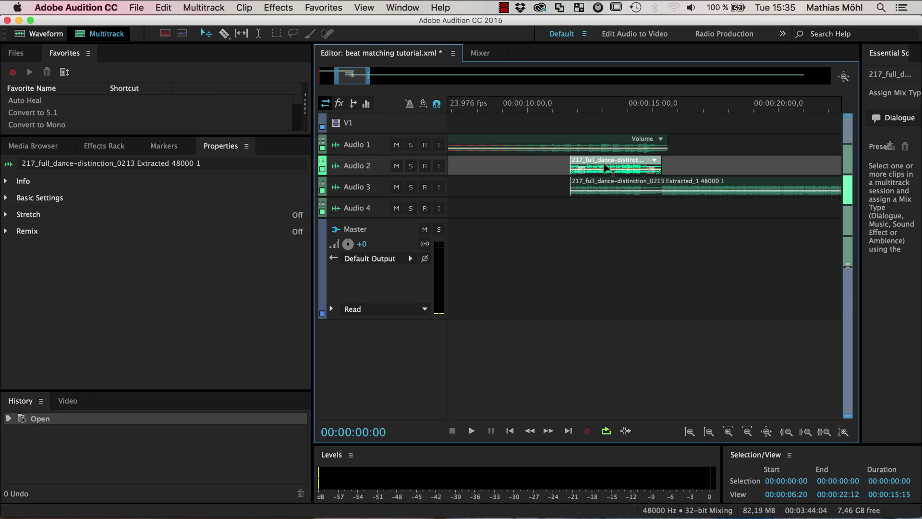
pyautogui.click(611, 188)
pyautogui.click(611, 169)
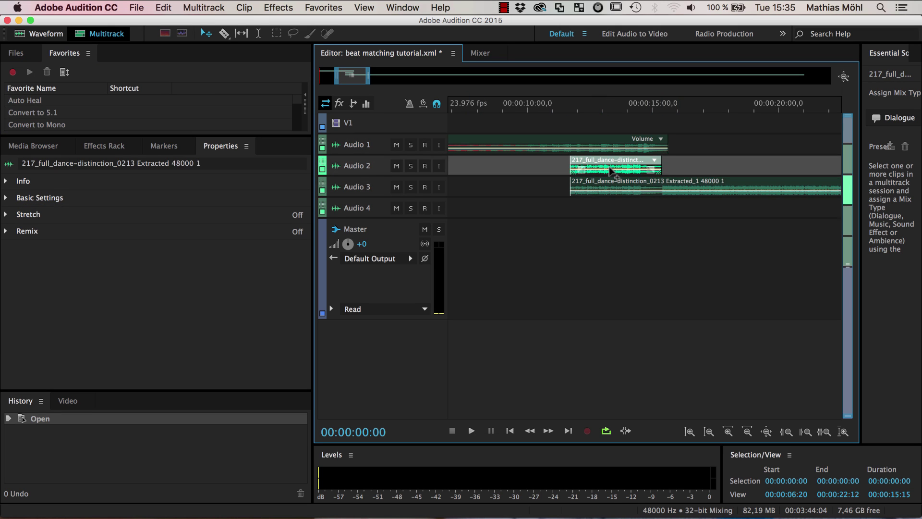
pyautogui.click(714, 192)
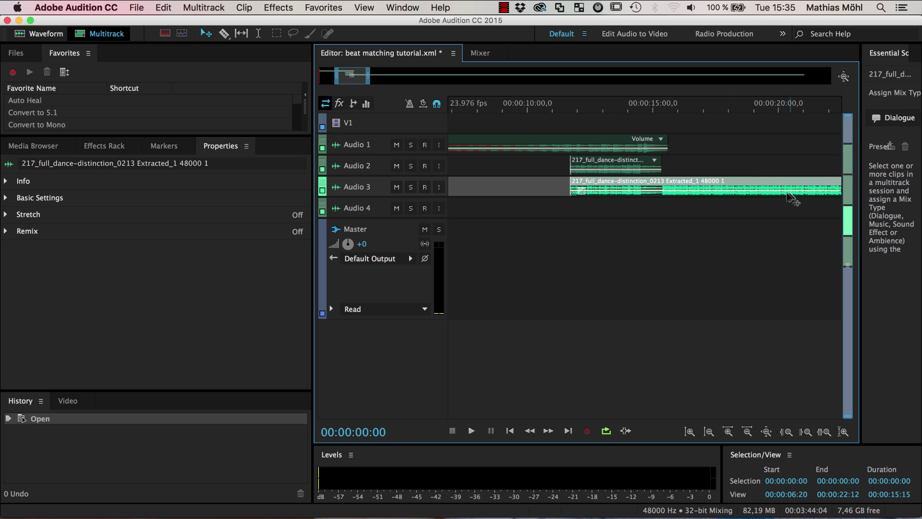
# Step: Try extending the end of the short clip on Audio 2, and undo that trim
pyautogui.click(655, 163)
pyautogui.click(673, 165)
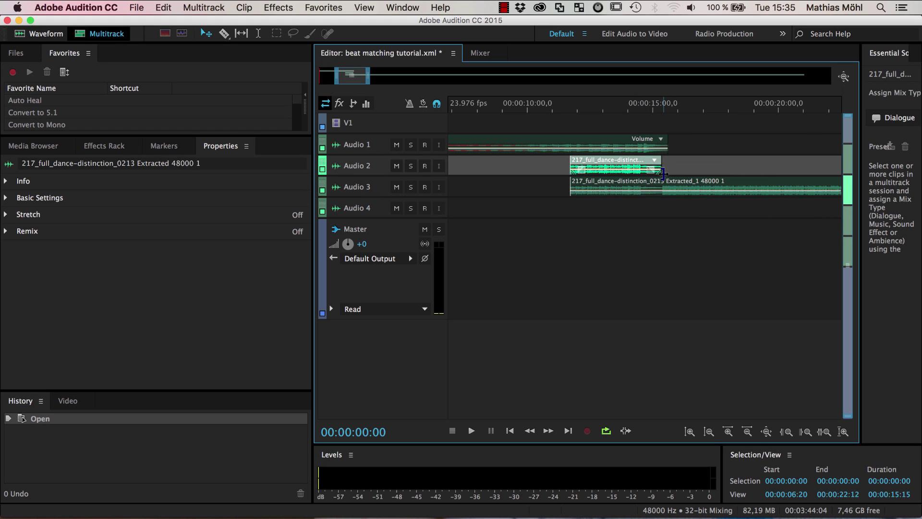
pyautogui.moveTo(663, 173); pyautogui.dragTo(718, 166)
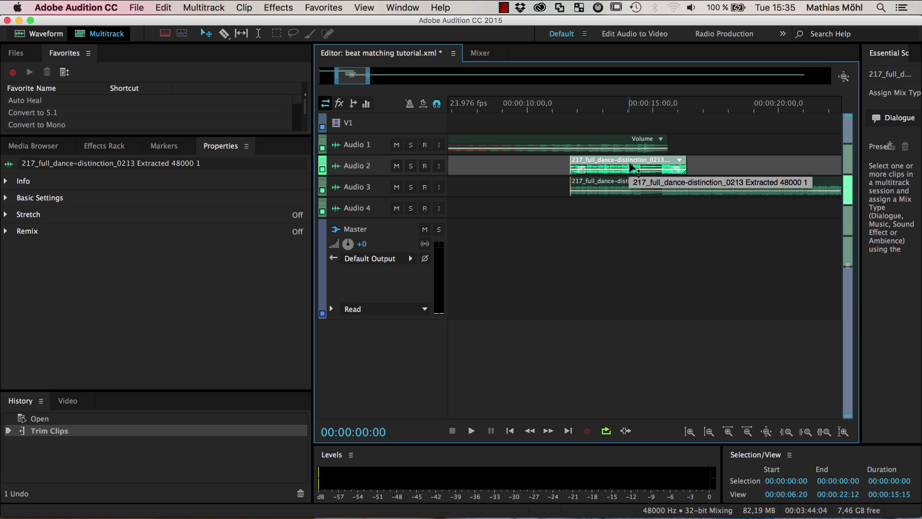
pyautogui.press('super+z')
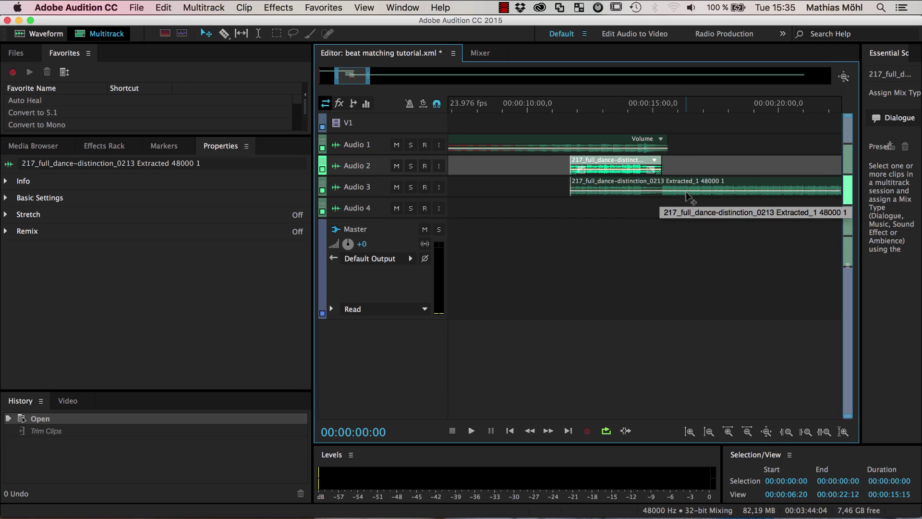
# Step: Trim the end of the long second-song clip on Audio 3 to match the end of the short clip on Audio 2
pyautogui.click(687, 194)
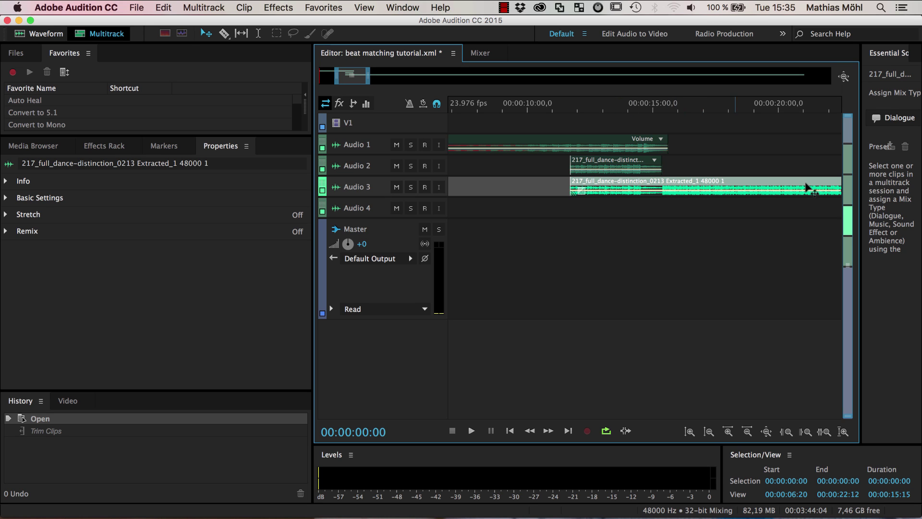
pyautogui.moveTo(371, 77); pyautogui.dragTo(830, 91)
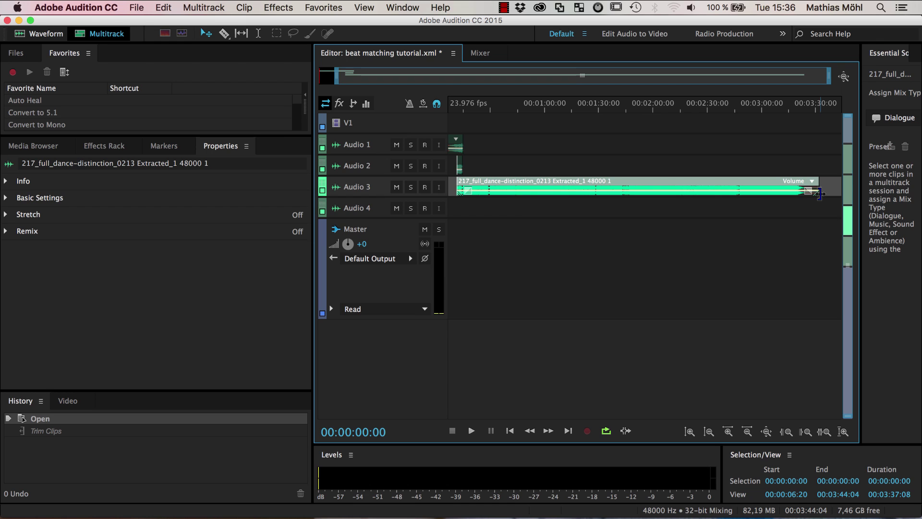
pyautogui.click(819, 194)
pyautogui.moveTo(820, 194); pyautogui.dragTo(462, 189)
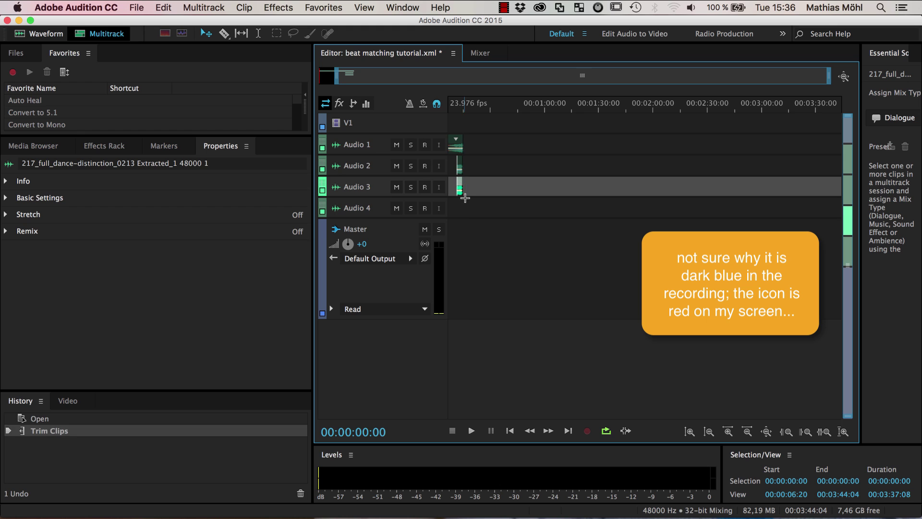
# Step: With global clip stretching enabled, stretch the Audio 3 clip to 106.6% so it ends with the first song, and disable stretching again
pyautogui.moveTo(830, 76); pyautogui.dragTo(363, 75)
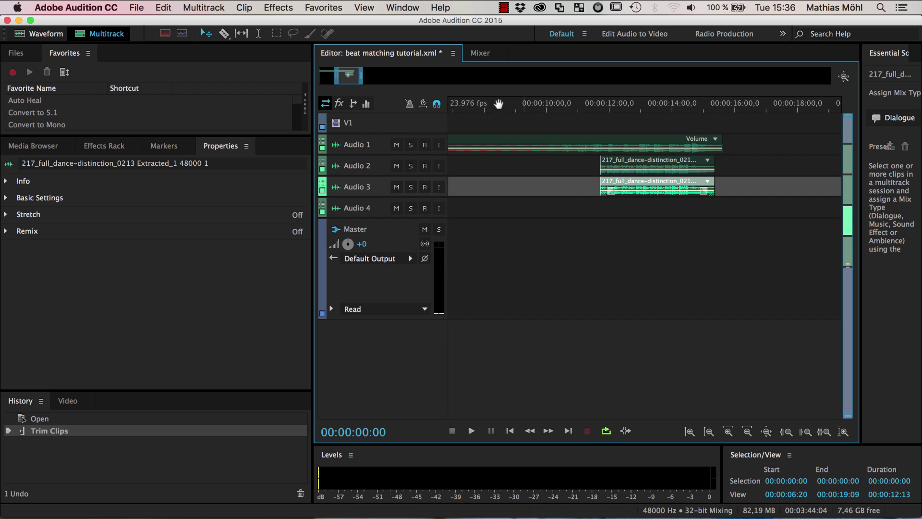
pyautogui.click(424, 105)
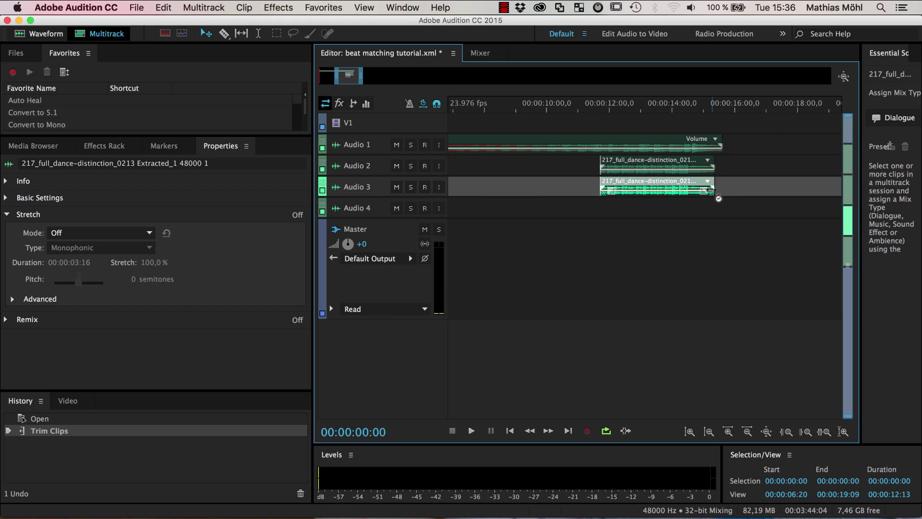
pyautogui.click(425, 104)
pyautogui.click(424, 104)
pyautogui.click(425, 105)
pyautogui.click(424, 105)
pyautogui.click(719, 190)
pyautogui.moveTo(720, 190); pyautogui.dragTo(725, 190)
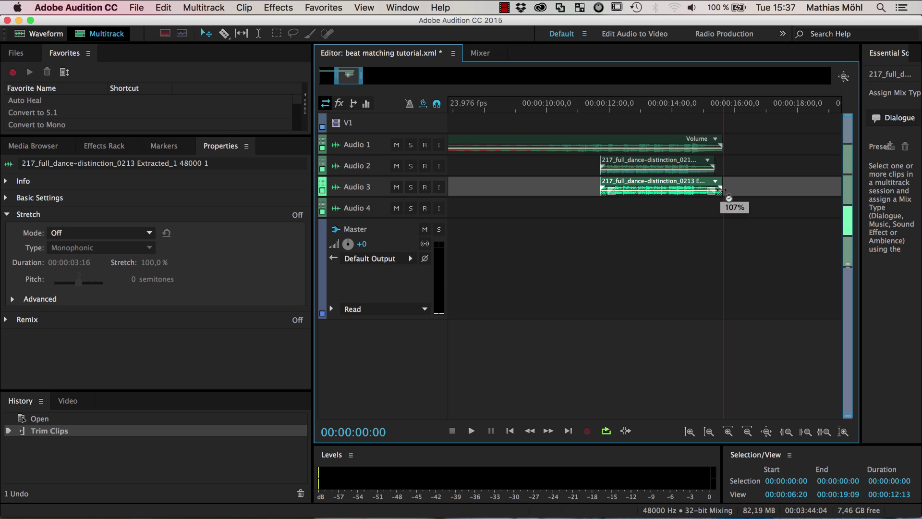
pyautogui.moveTo(728, 198); pyautogui.dragTo(729, 199)
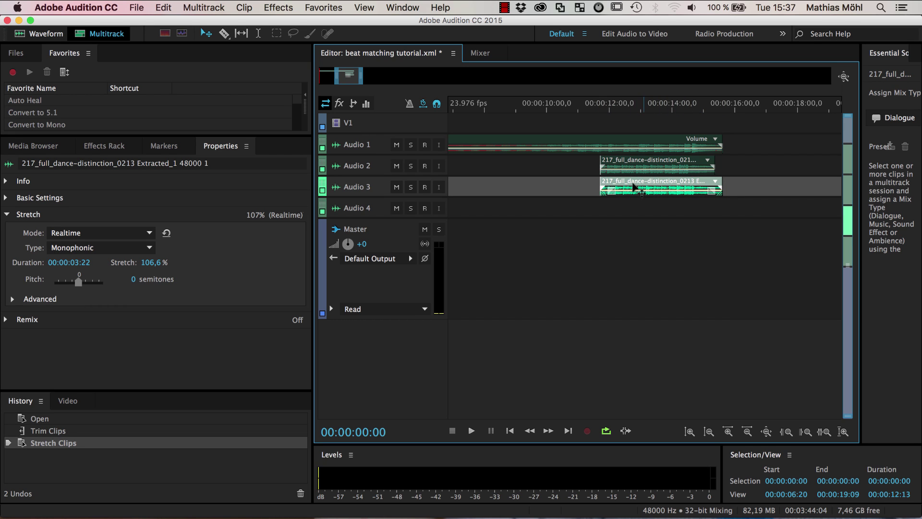
pyautogui.click(424, 105)
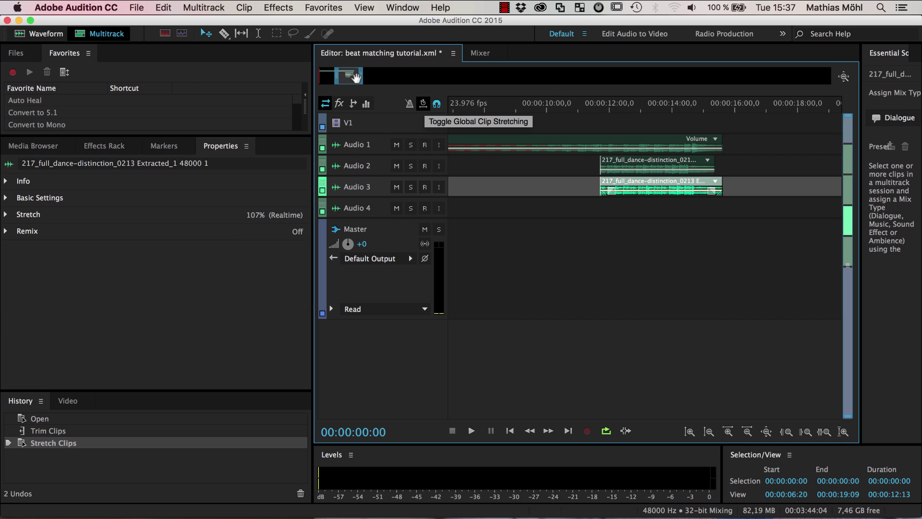
# Step: Extend the end of the stretched clip on Audio 3 to restore the rest of the second song
pyautogui.moveTo(363, 76); pyautogui.dragTo(694, 77)
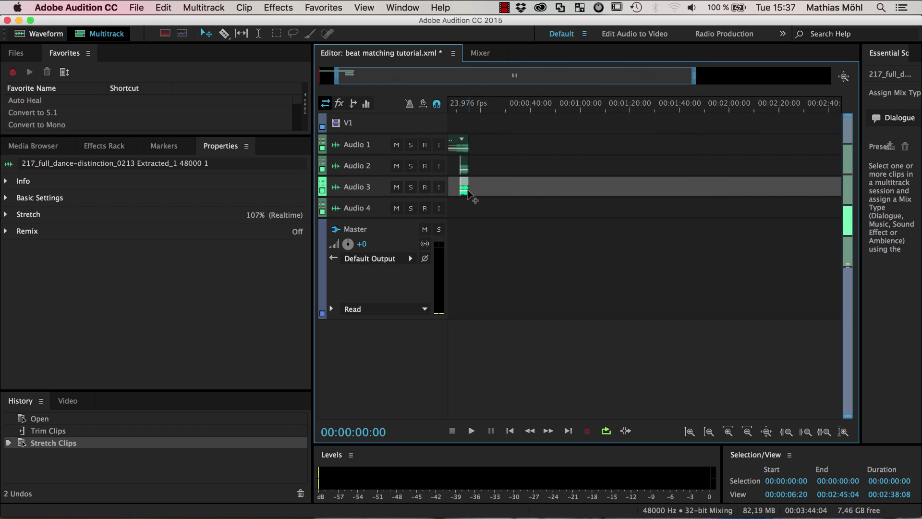
pyautogui.click(468, 191)
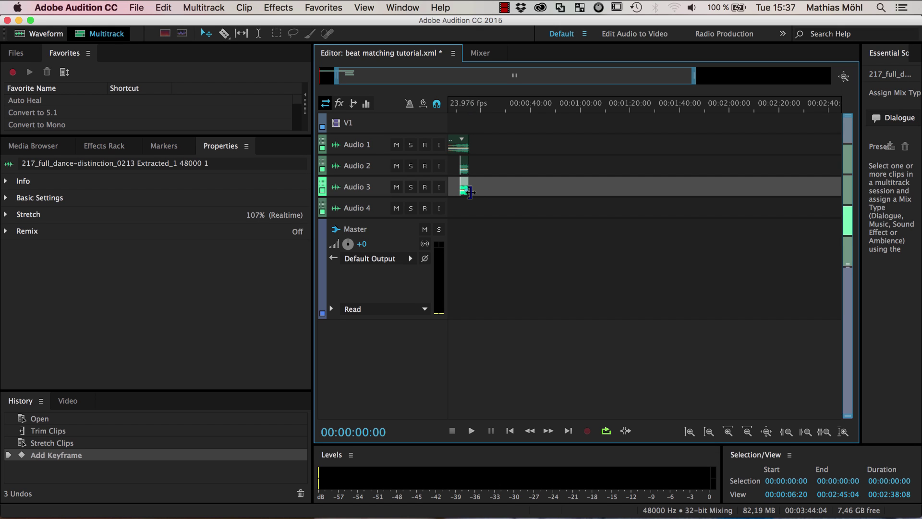
pyautogui.moveTo(469, 192); pyautogui.dragTo(887, 196)
pyautogui.moveTo(815, 80); pyautogui.dragTo(833, 80)
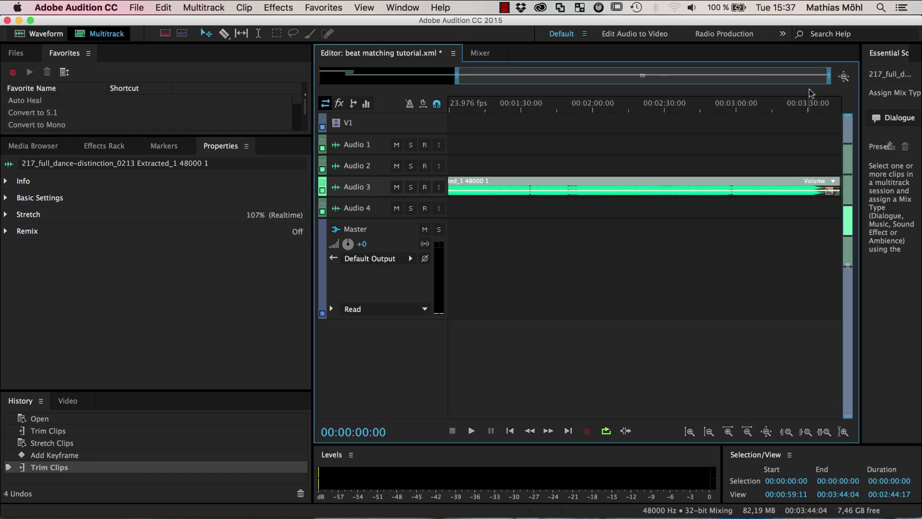
pyautogui.moveTo(458, 81); pyautogui.dragTo(303, 83)
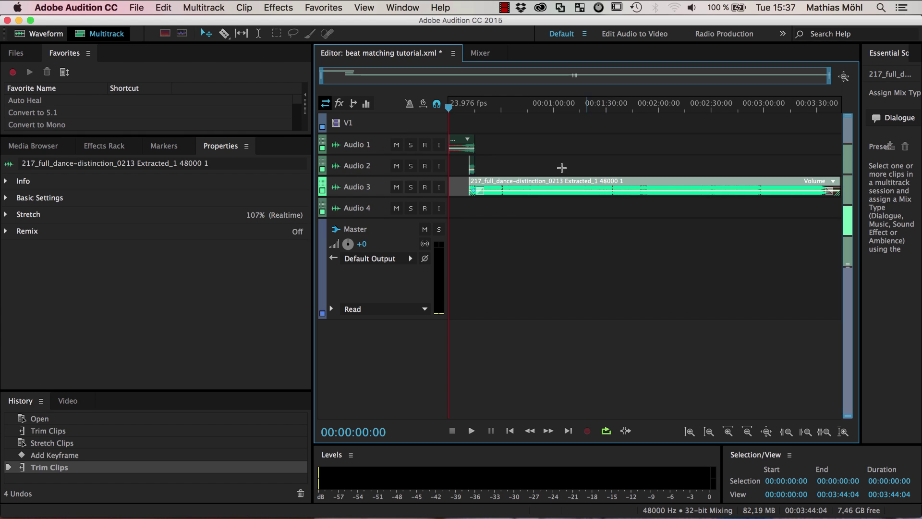
# Step: Export only the stretched Audio 3 clip as a Wave PCM multitrack mixdown named retimed.wav
pyautogui.click(541, 166)
pyautogui.click(557, 189)
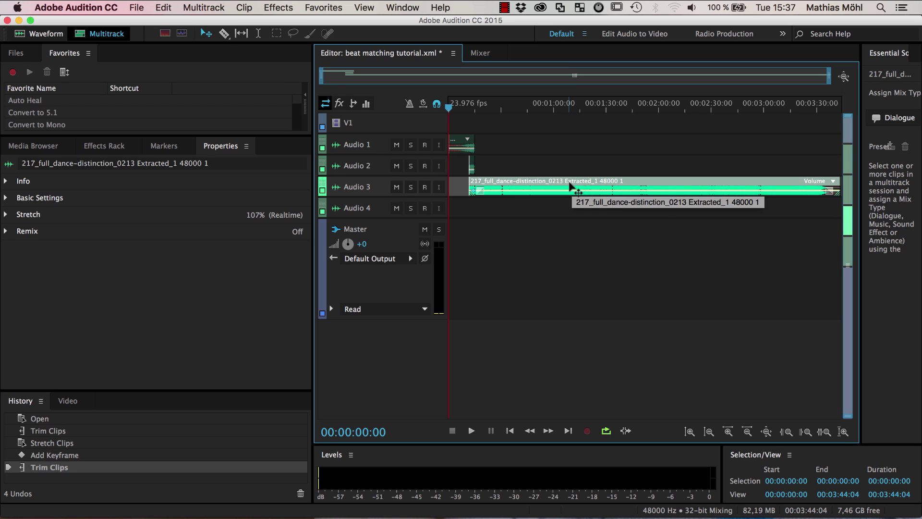
pyautogui.click(137, 7)
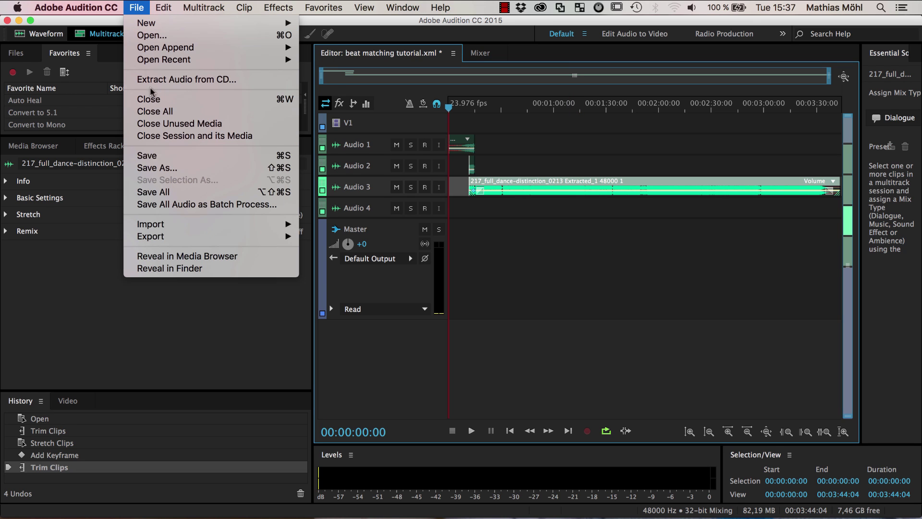
pyautogui.moveTo(192, 238)
pyautogui.moveTo(368, 301)
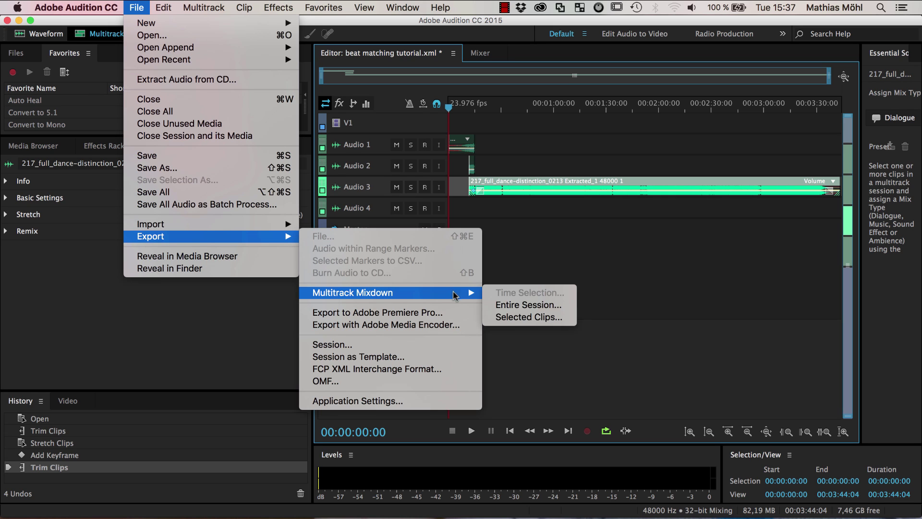
pyautogui.click(529, 318)
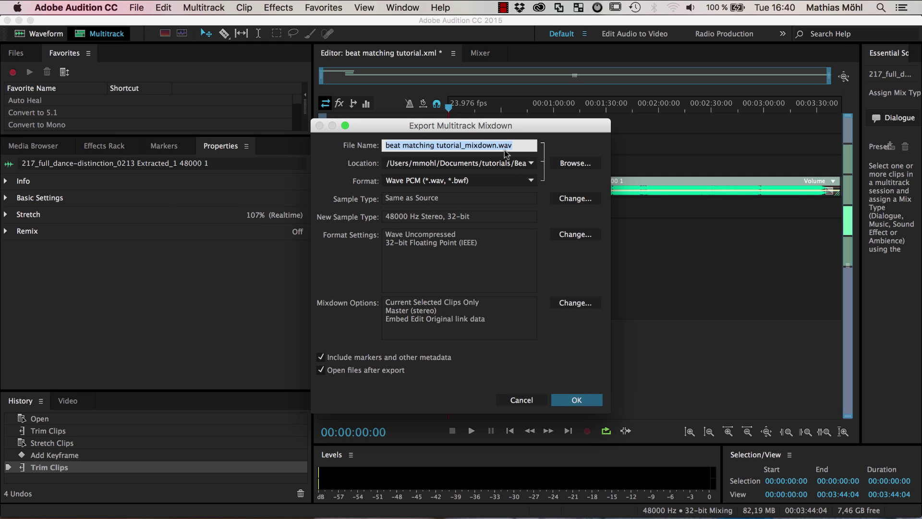
pyautogui.click(500, 145)
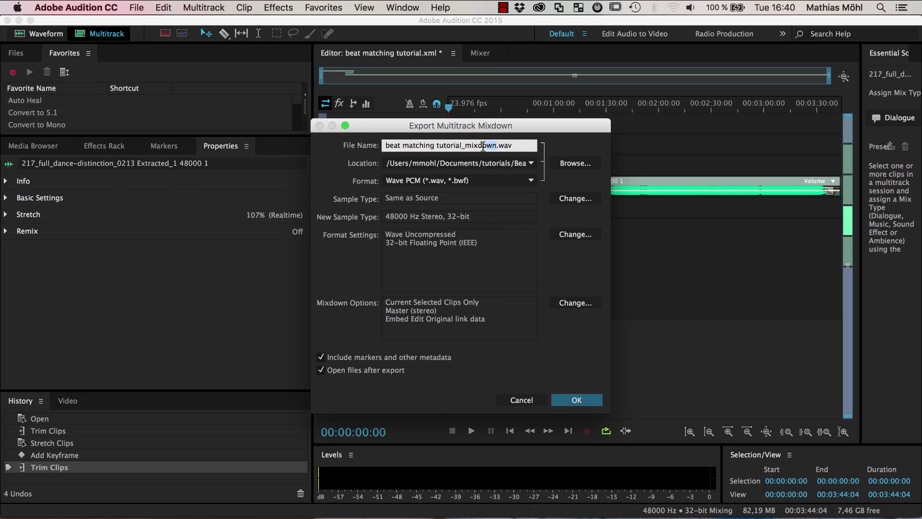
pyautogui.moveTo(482, 145); pyautogui.dragTo(325, 130)
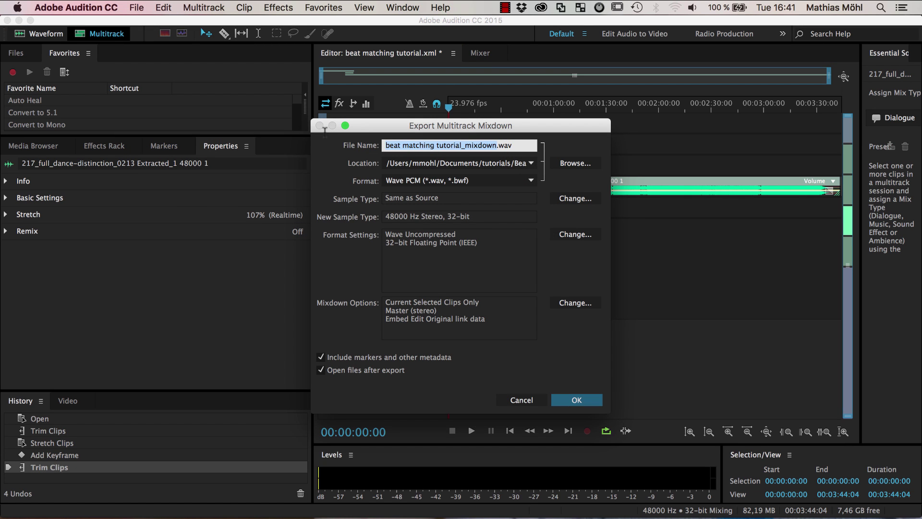
pyautogui.write('retimed')
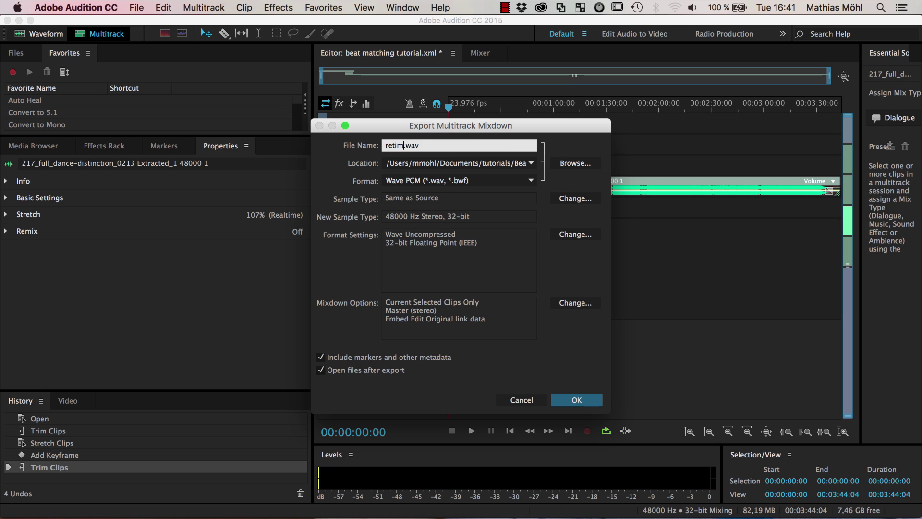
pyautogui.click(577, 400)
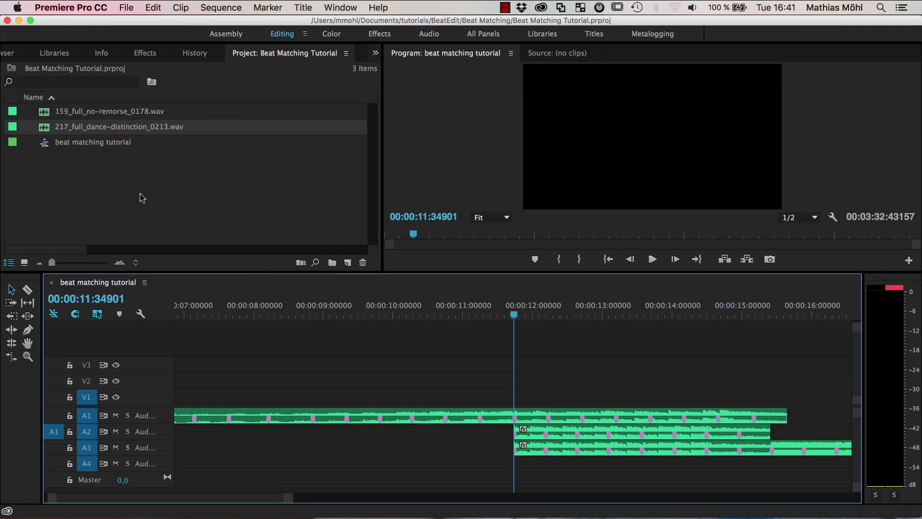
# Step: In Premiere Pro, import retimed.wav into the project and place it on track A4 at the playhead, 00:00:11:34901
pyautogui.rightClick(142, 198)
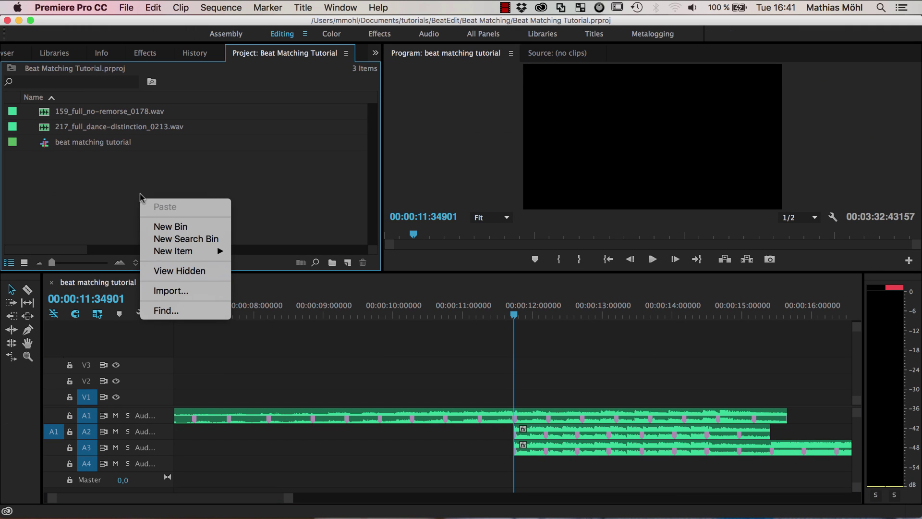
pyautogui.click(164, 290)
pyautogui.click(419, 144)
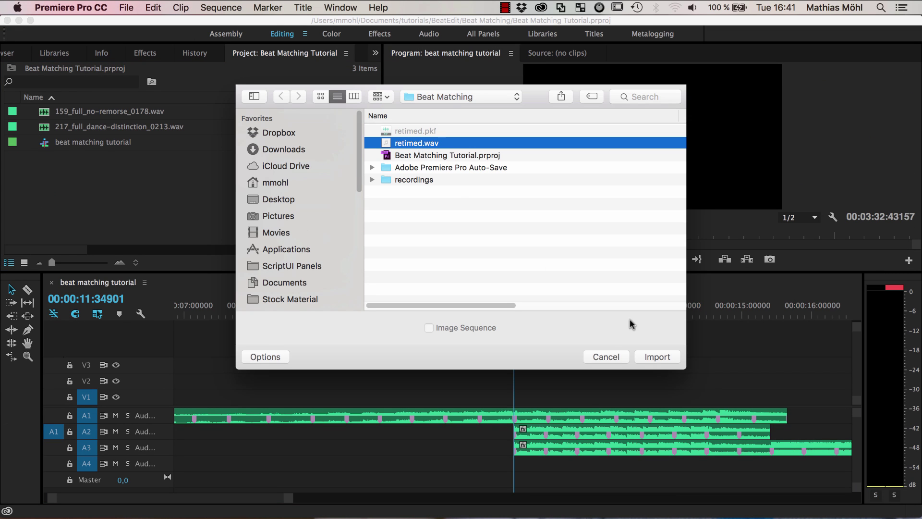
pyautogui.click(656, 357)
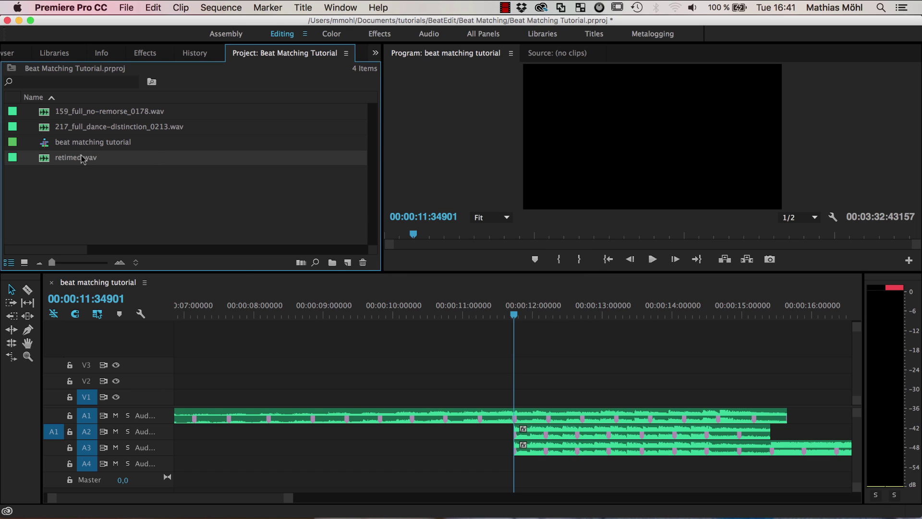
pyautogui.moveTo(82, 159); pyautogui.dragTo(526, 468)
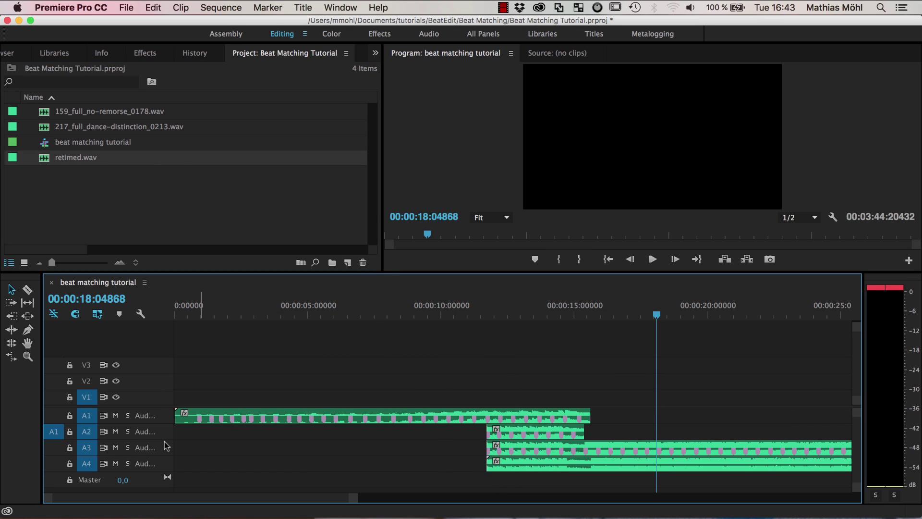
# Step: Mute tracks A1, A2 and A3 and play the retimed clip on A4 alone from 00:00:11:20953
pyautogui.click(115, 431)
pyautogui.click(116, 448)
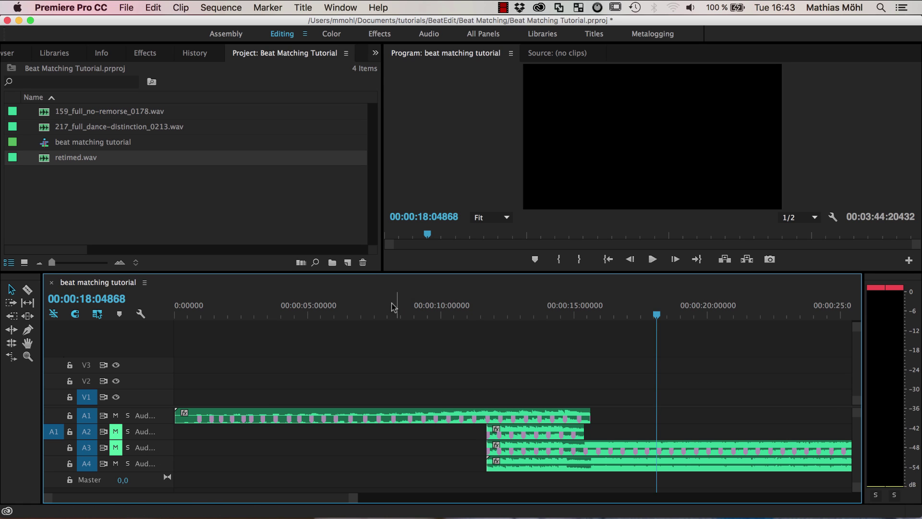
pyautogui.click(380, 313)
pyautogui.moveTo(379, 316); pyautogui.dragTo(479, 314)
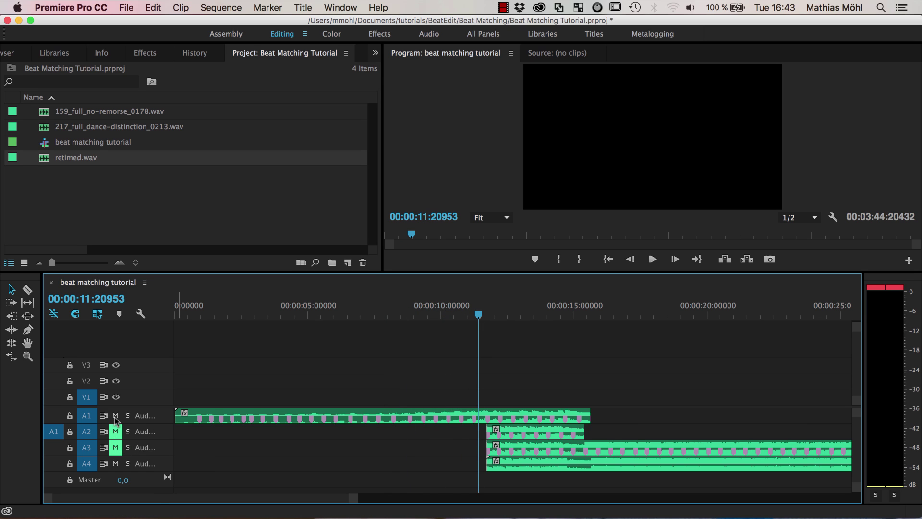
pyautogui.click(116, 415)
pyautogui.press('space')
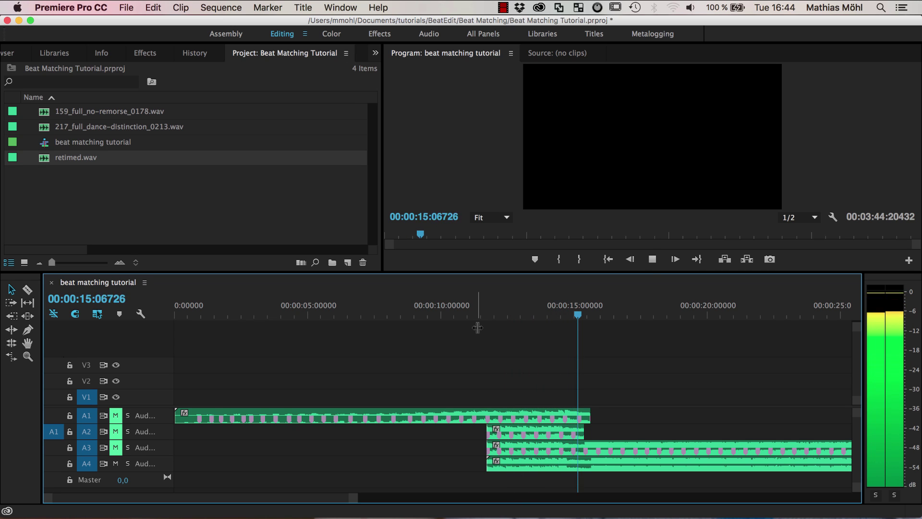
pyautogui.press('space')
# Step: Unmute A1 and play the first song together with the retimed clip, starting a few seconds before their overlap
pyautogui.click(450, 316)
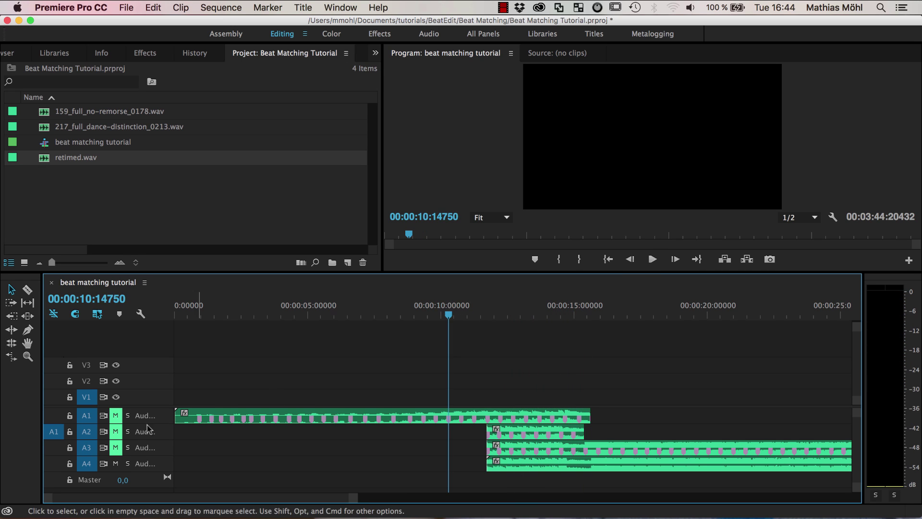
pyautogui.click(406, 316)
pyautogui.press('space')
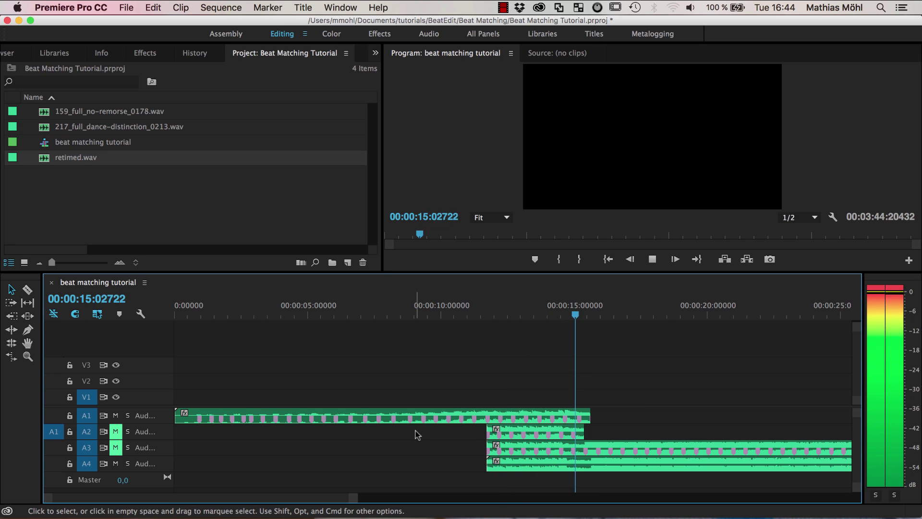
pyautogui.press('space')
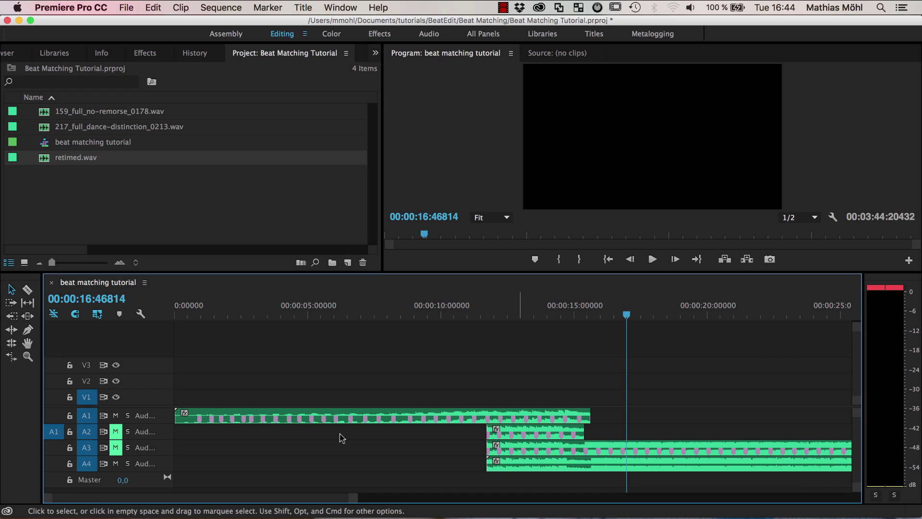
# Step: Unmute tracks A2 and A3 and delete the second-song clips on both of them
pyautogui.keyDown('shift'); pyautogui.click(115, 447); pyautogui.keyUp('shift')
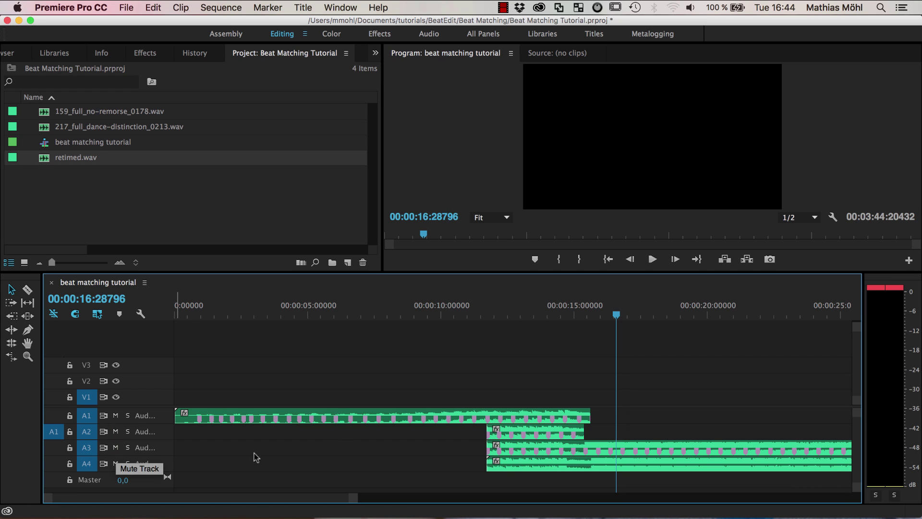
pyautogui.click(512, 433)
pyautogui.keyDown('shift'); pyautogui.click(513, 449); pyautogui.keyUp('shift')
pyautogui.press('Delete')
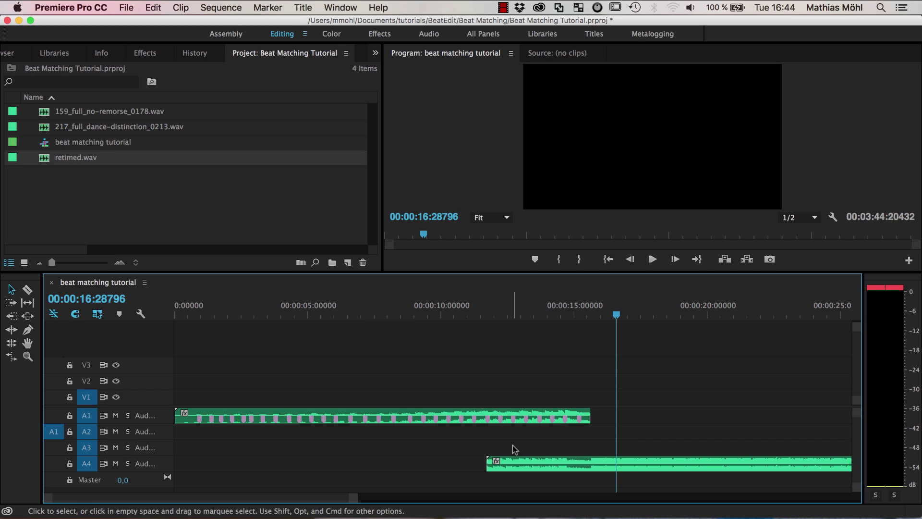
# Step: Apply Constant Power crossfades to the end of the A1 clip and the start of the A4 clip, each spanning the whole overlap
pyautogui.click(152, 56)
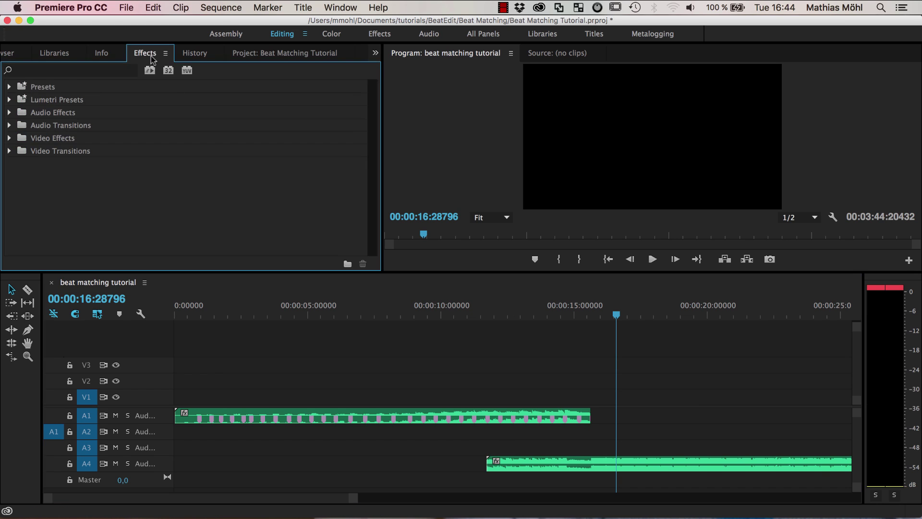
pyautogui.click(9, 125)
pyautogui.click(18, 138)
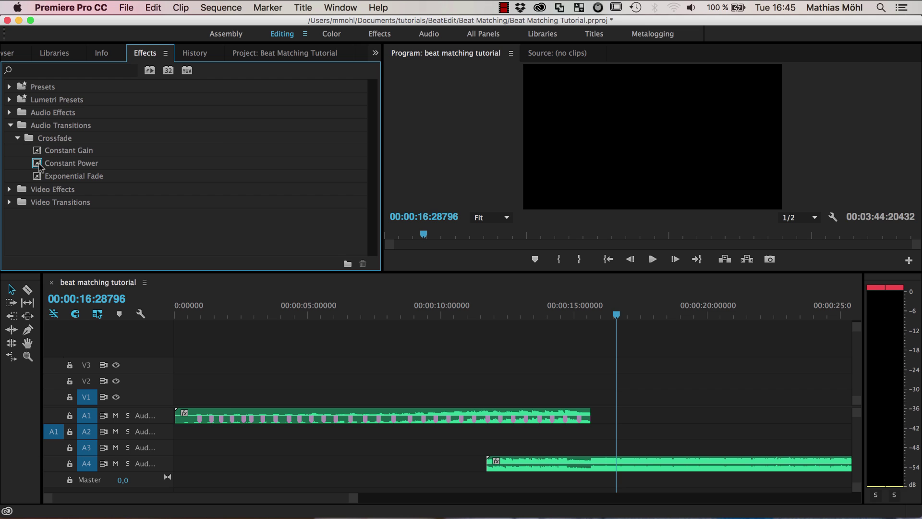
pyautogui.moveTo(39, 166); pyautogui.dragTo(488, 416)
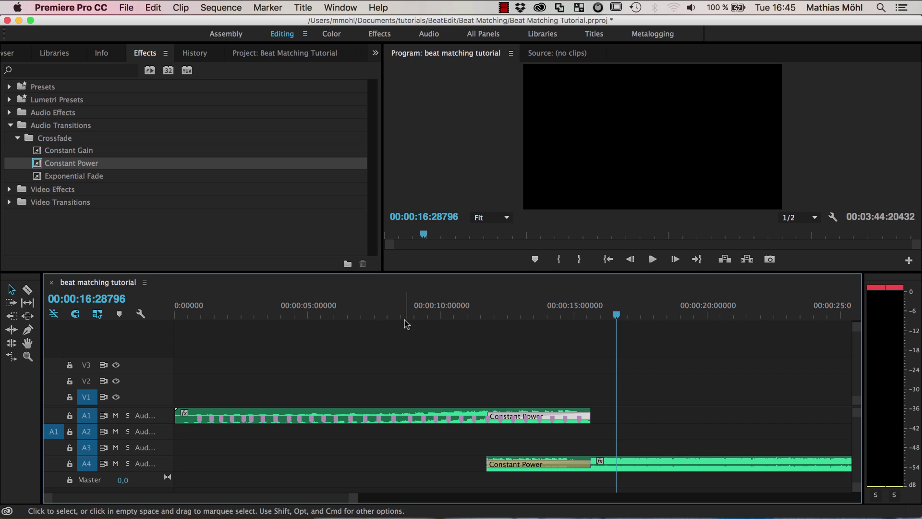
# Step: Play the sequence from 00:00:07:46884 to hear the crossfade between the two songs
pyautogui.click(387, 316)
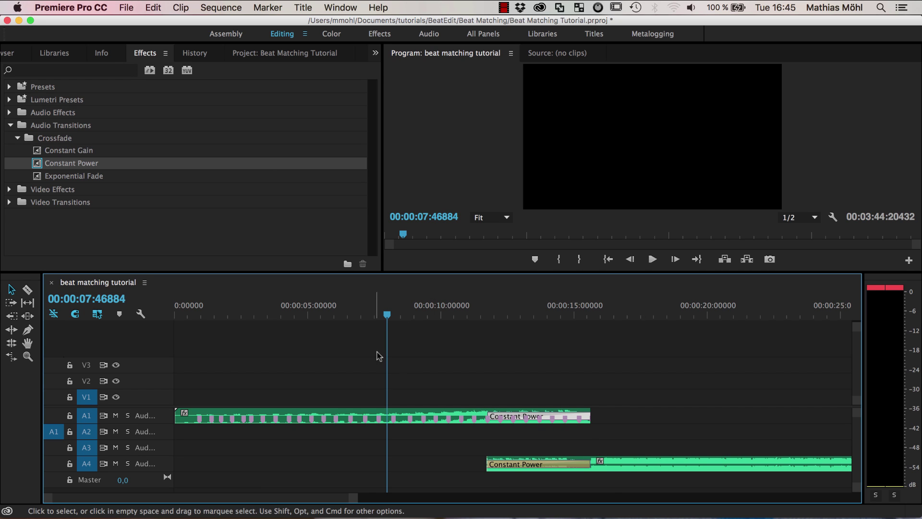
pyautogui.press('space')
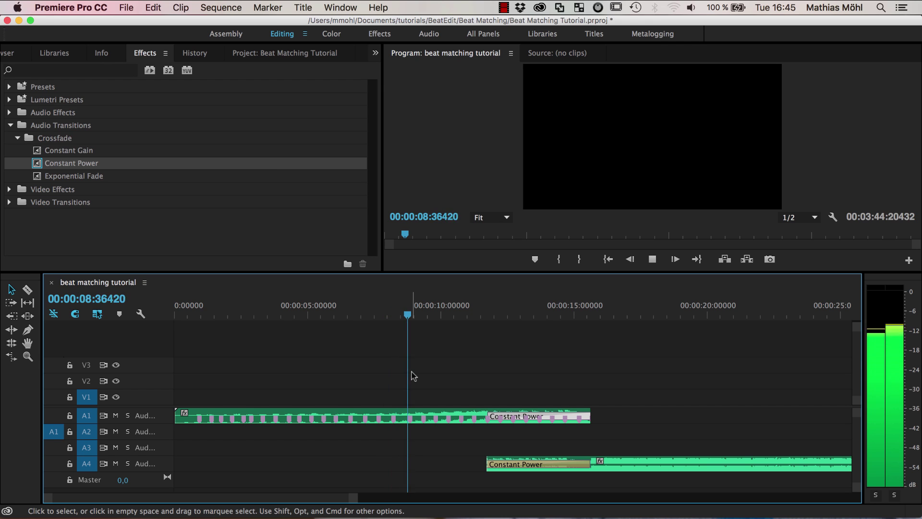